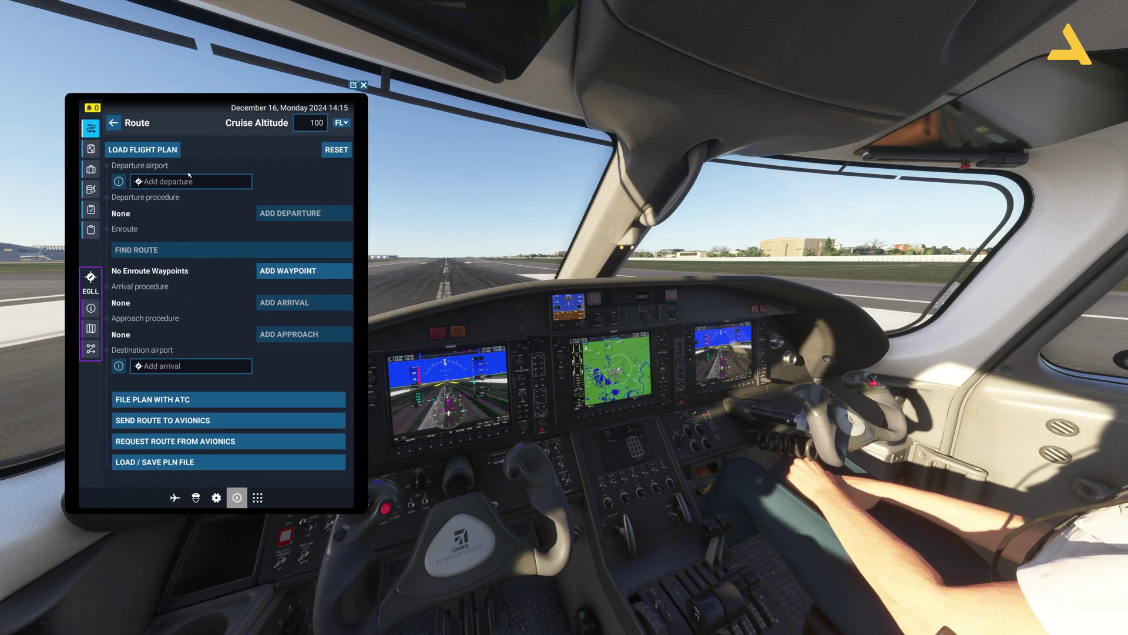
- Set EGLL Heathrow as the departure and EGCC Manchester as the arrival on the EFB route
{"action": "left_click", "coordinate": [192, 182]}
{"action": "left_click", "coordinate": [168, 212]}
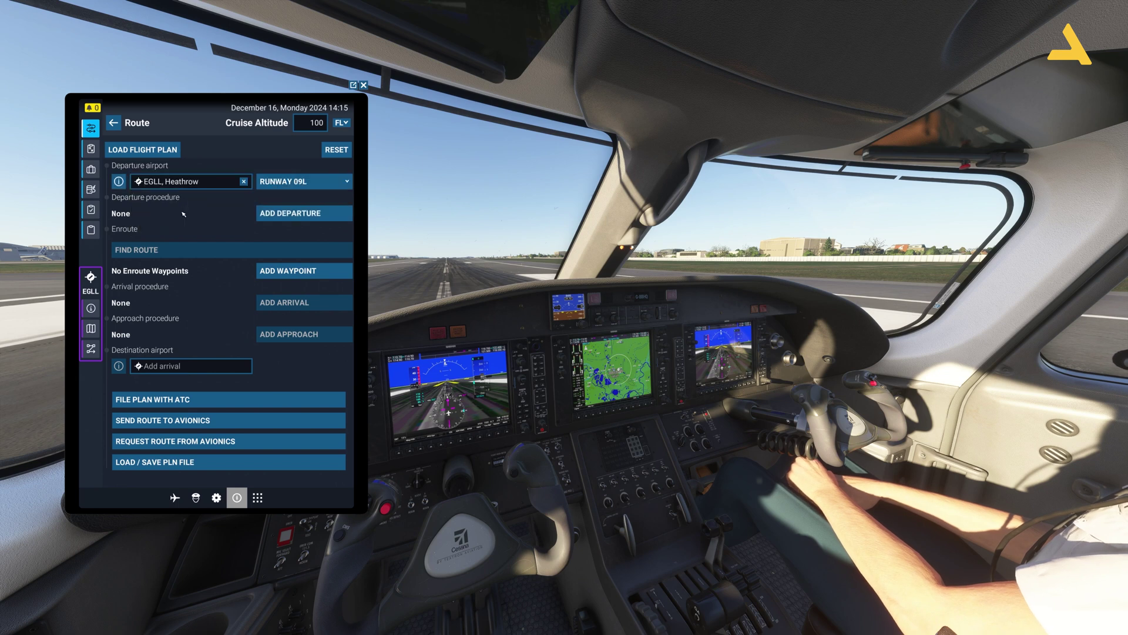
{"action": "left_click", "coordinate": [176, 366]}
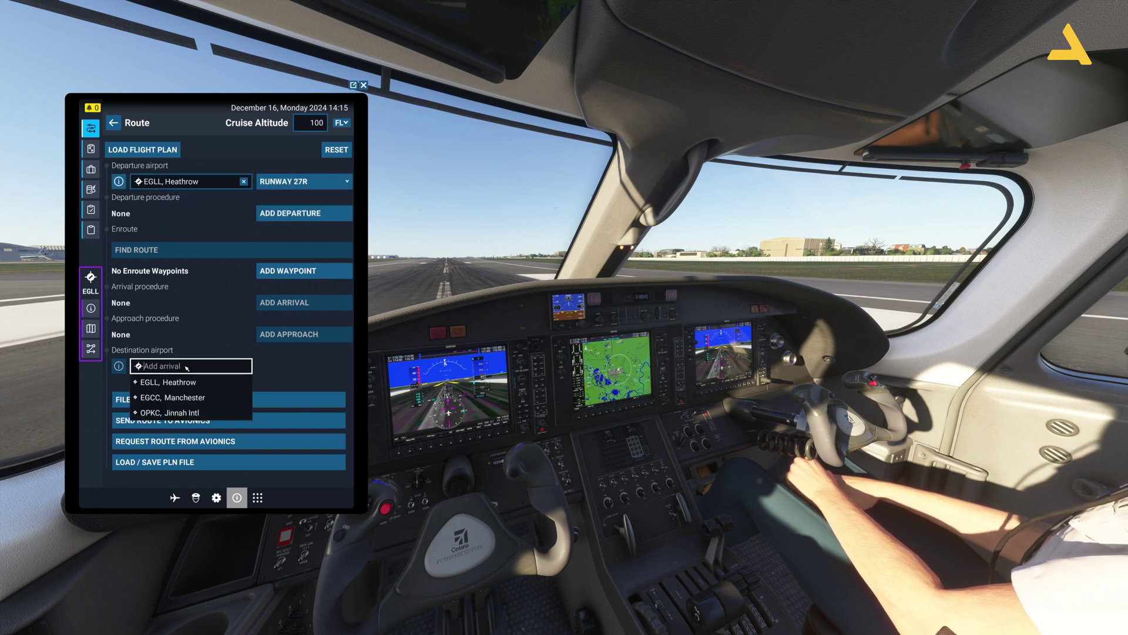
{"action": "left_click", "coordinate": [187, 399]}
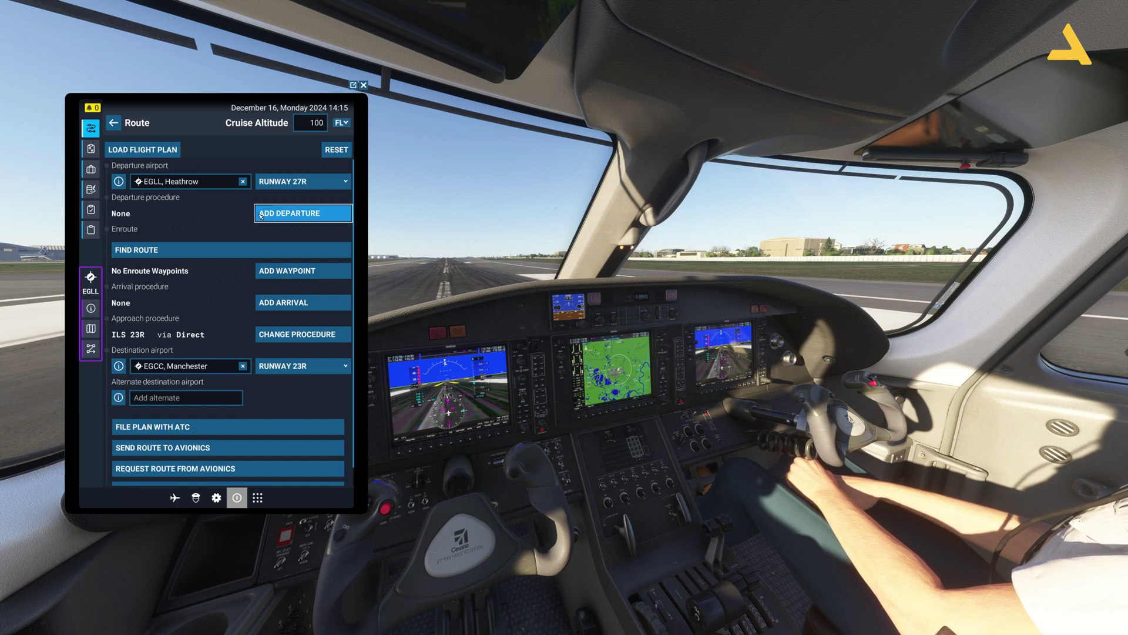
- Add the UMLA1F departure procedure for EGLL to the route
{"action": "left_click", "coordinate": [283, 214]}
{"action": "scroll", "coordinate": [225, 215], "scroll_direction": "down", "scroll_amount": 1}
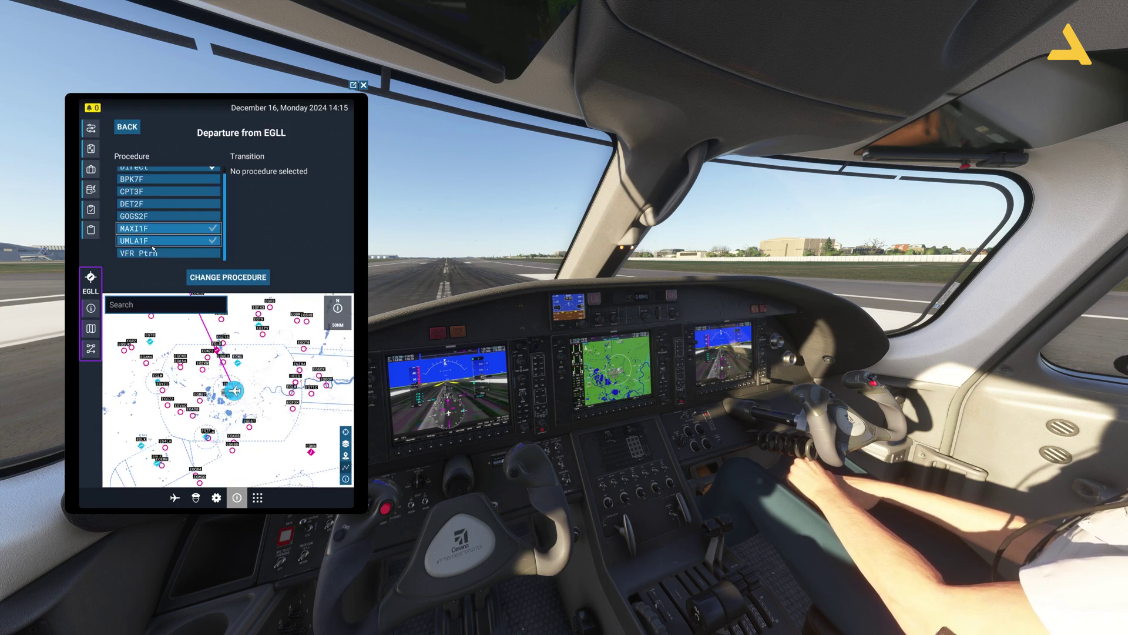
{"action": "left_click", "coordinate": [194, 241]}
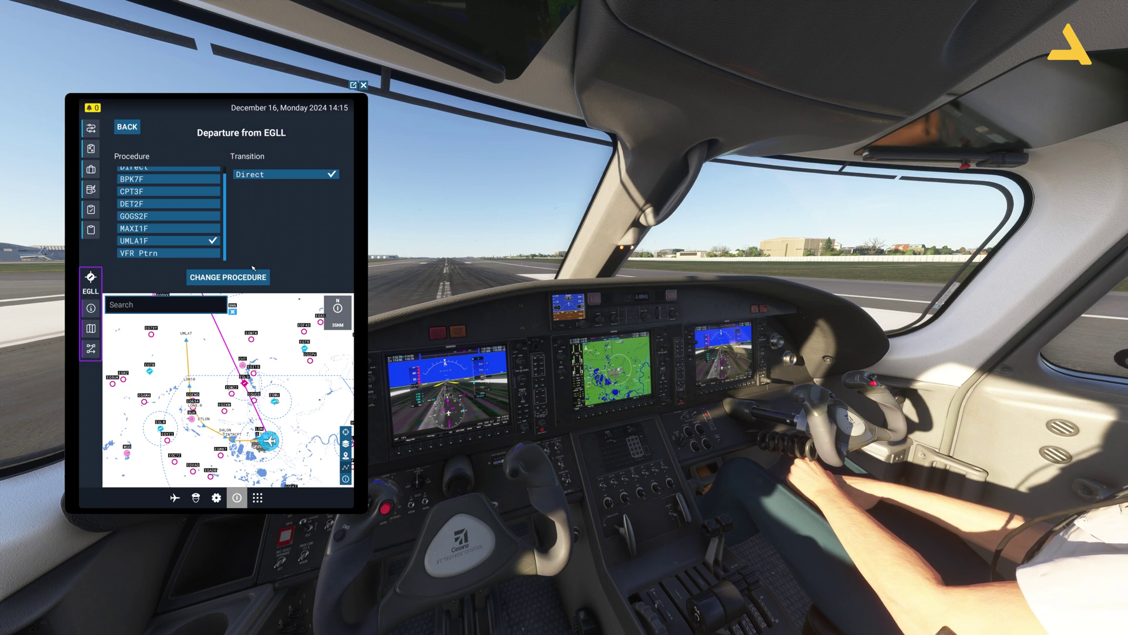
{"action": "left_click", "coordinate": [249, 283]}
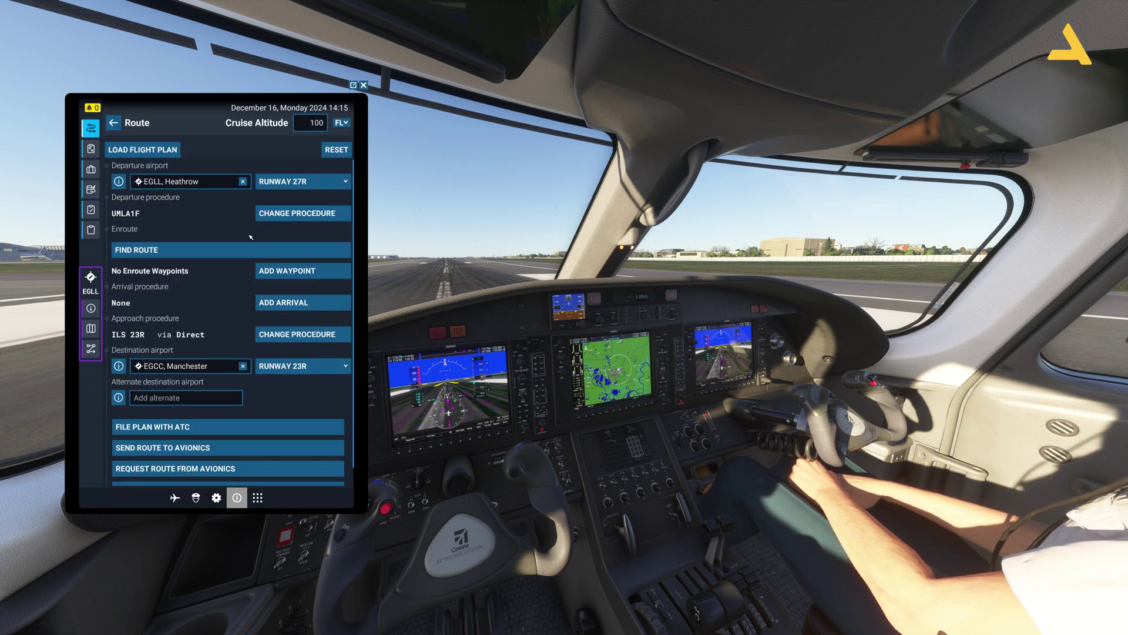
- Auto-generate the enroute waypoints and add the ELVO1M arrival for EGCC
{"action": "left_click", "coordinate": [247, 251]}
{"action": "scroll", "coordinate": [209, 374], "scroll_direction": "down", "scroll_amount": 2}
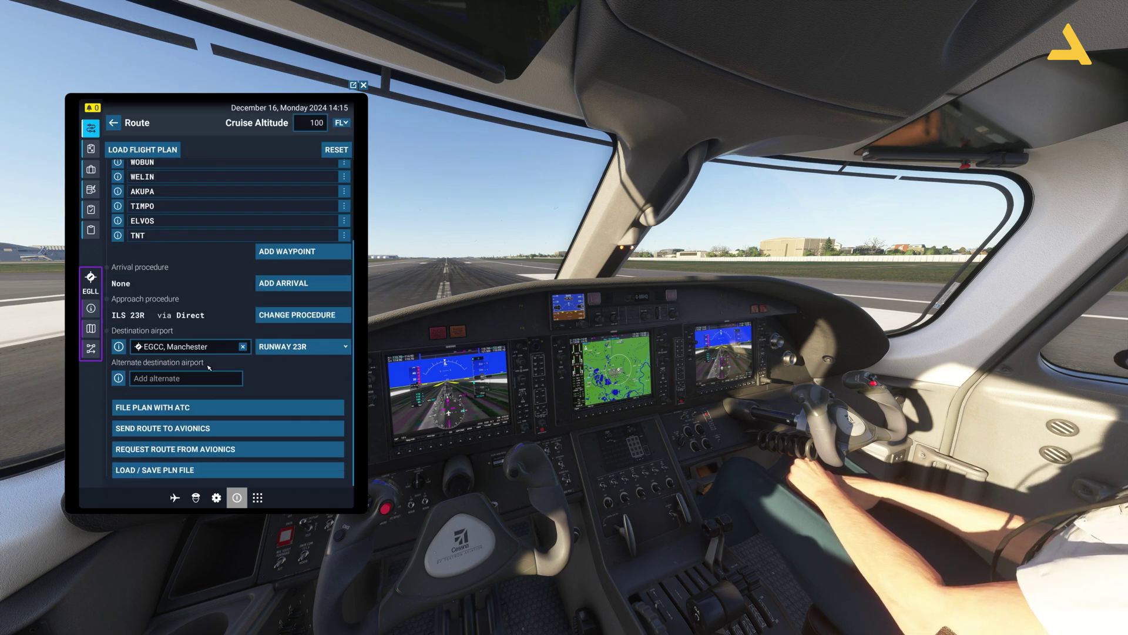
{"action": "left_click", "coordinate": [285, 282]}
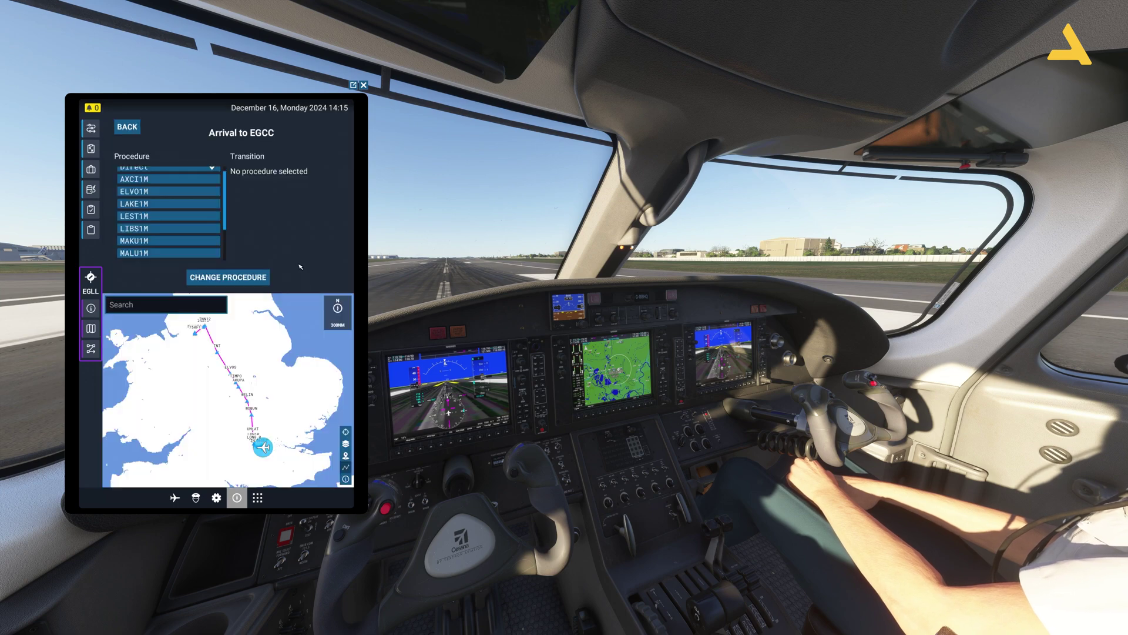
{"action": "scroll", "coordinate": [176, 200], "scroll_direction": "up", "scroll_amount": 1}
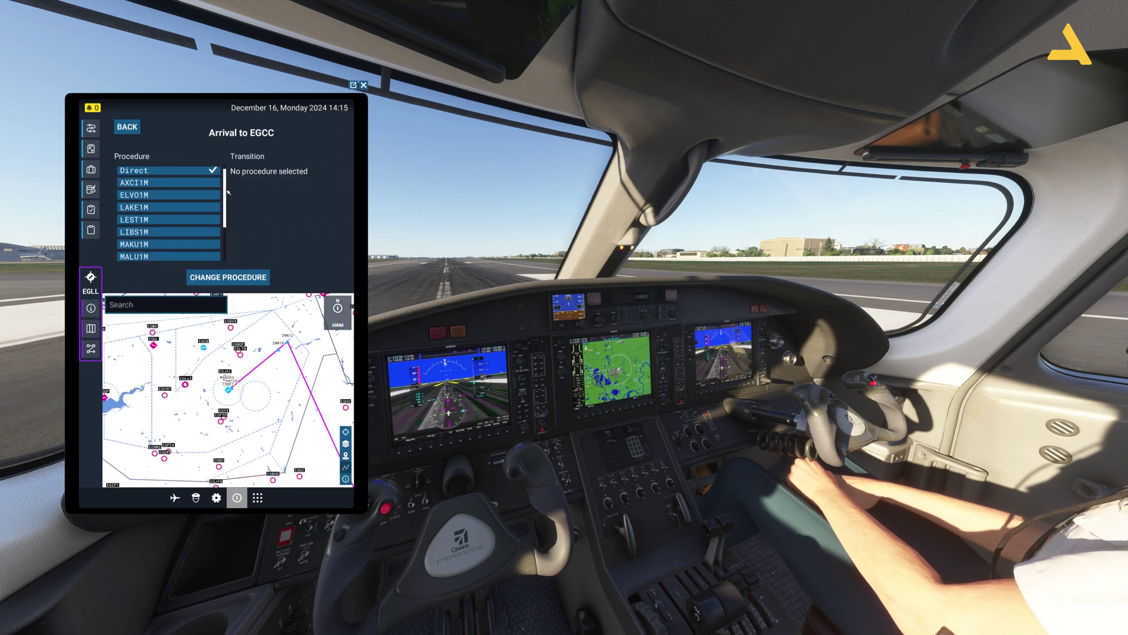
{"action": "left_click", "coordinate": [170, 201]}
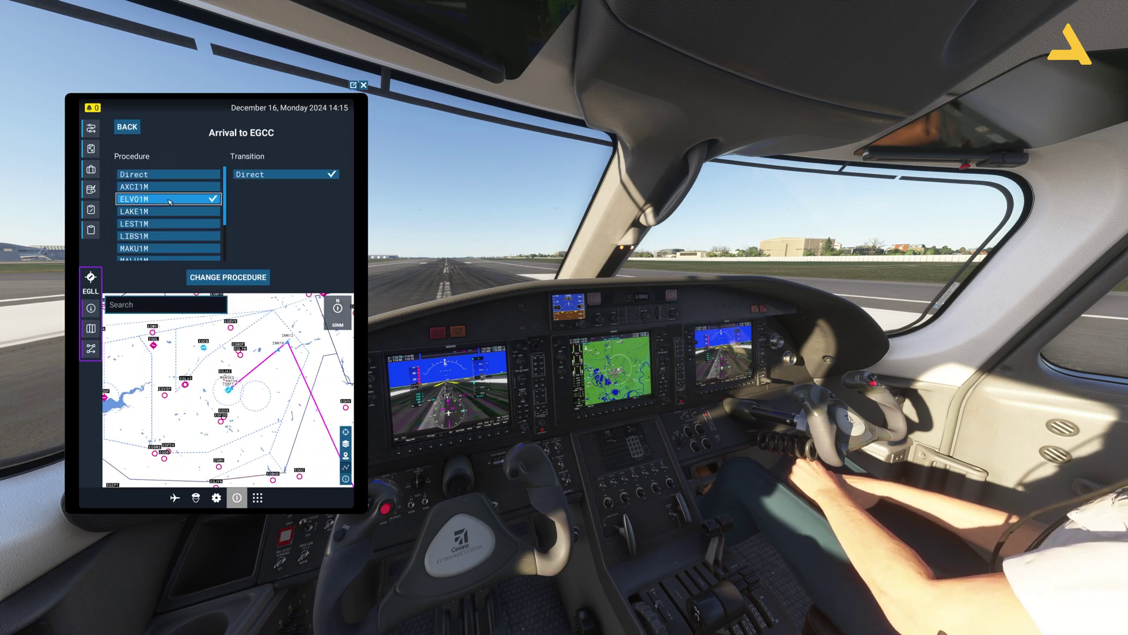
{"action": "left_click", "coordinate": [245, 278]}
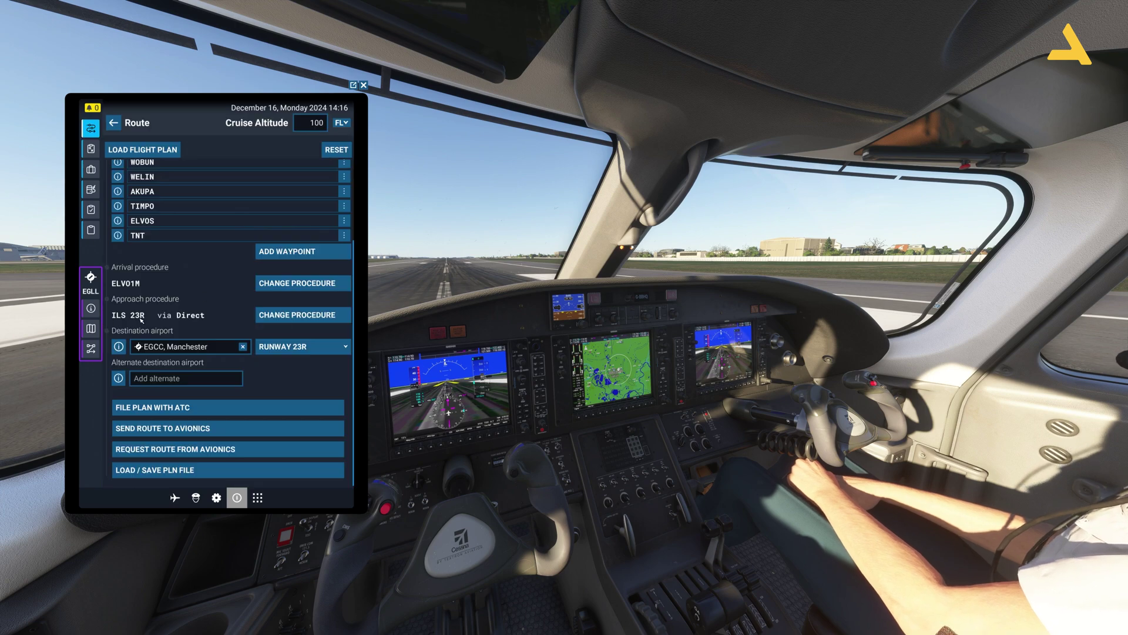
- Review the planned route on the map, then send it to the avionics
{"action": "left_click", "coordinate": [92, 149]}
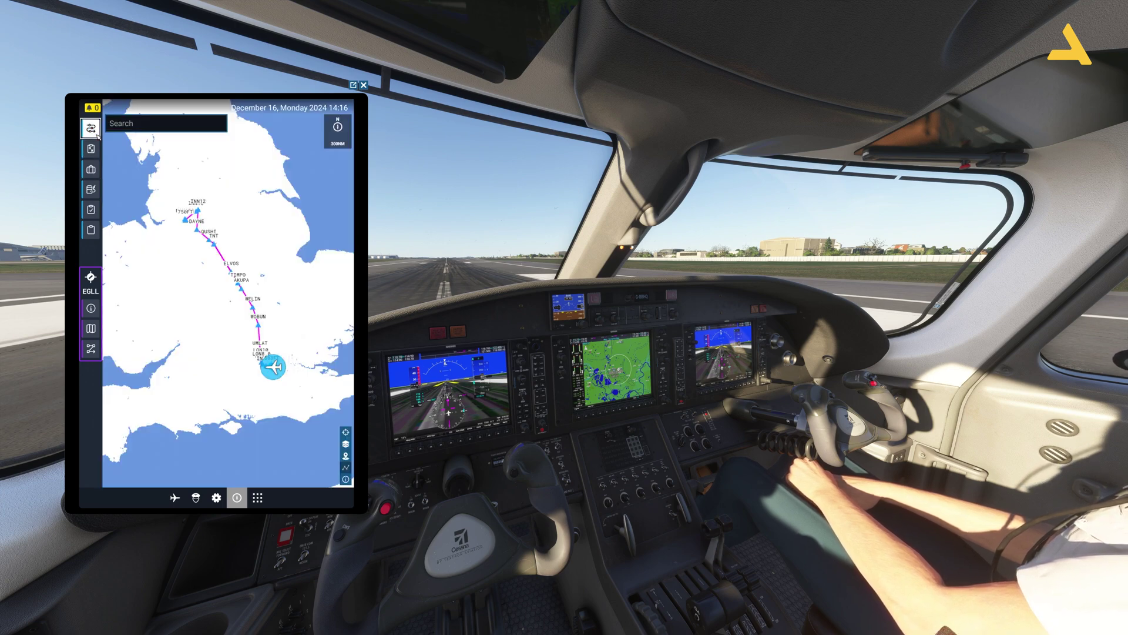
{"action": "scroll", "coordinate": [262, 336], "scroll_direction": "up", "scroll_amount": 3}
{"action": "scroll", "coordinate": [262, 335], "scroll_direction": "down", "scroll_amount": 3}
{"action": "scroll", "coordinate": [270, 240], "scroll_direction": "up", "scroll_amount": 3}
{"action": "scroll", "coordinate": [189, 331], "scroll_direction": "up", "scroll_amount": 4}
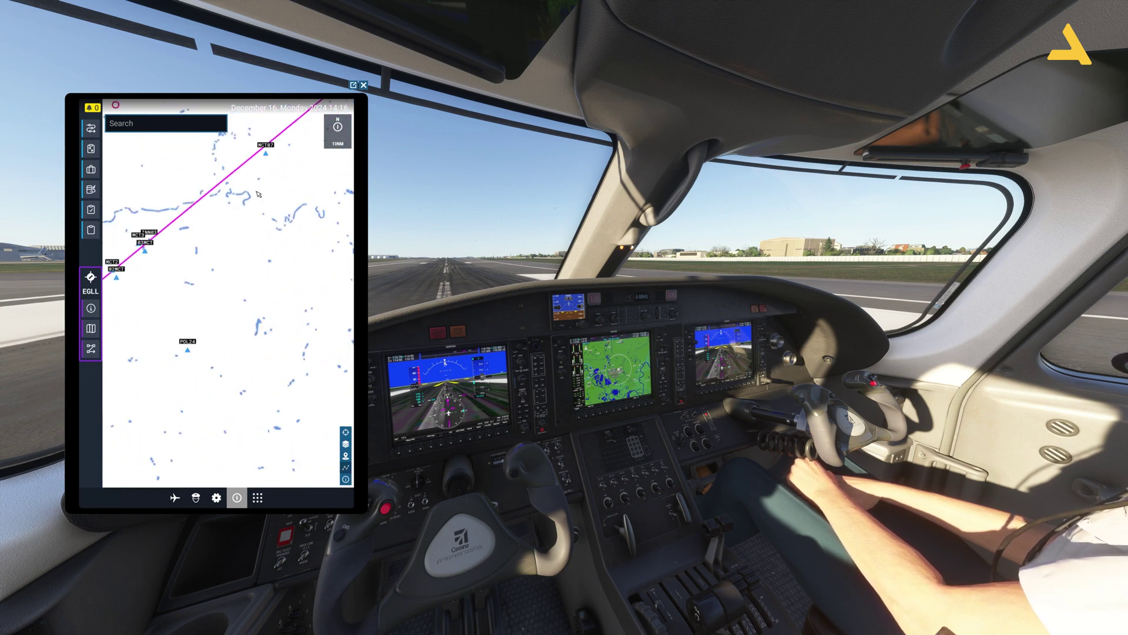
{"action": "scroll", "coordinate": [190, 331], "scroll_direction": "down", "scroll_amount": 2}
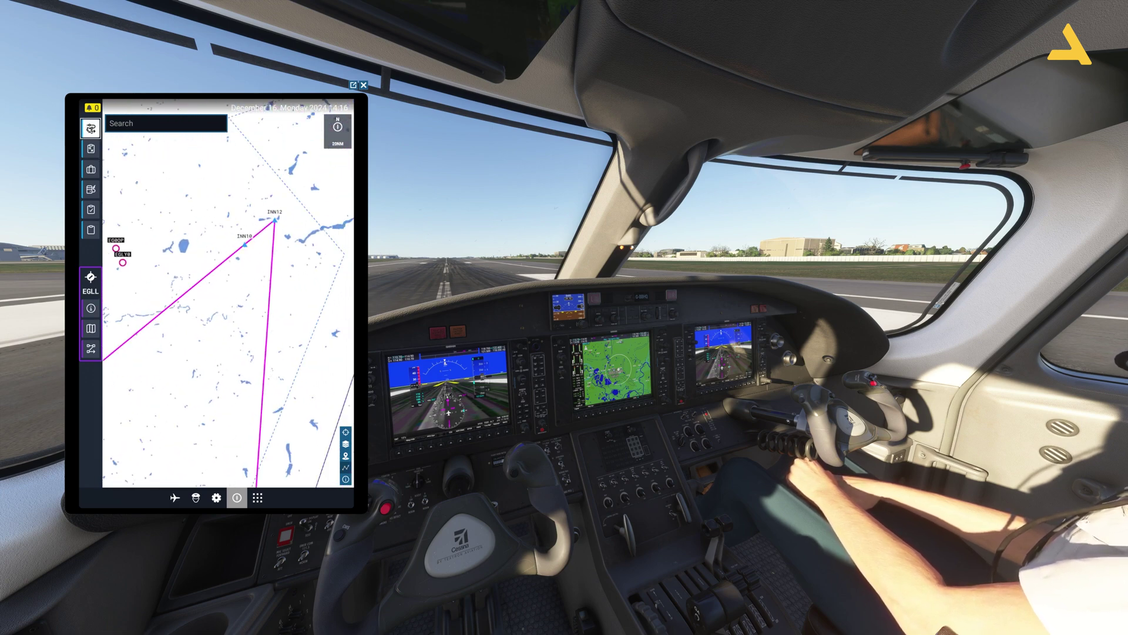
{"action": "left_click", "coordinate": [90, 129]}
{"action": "left_click", "coordinate": [209, 434]}
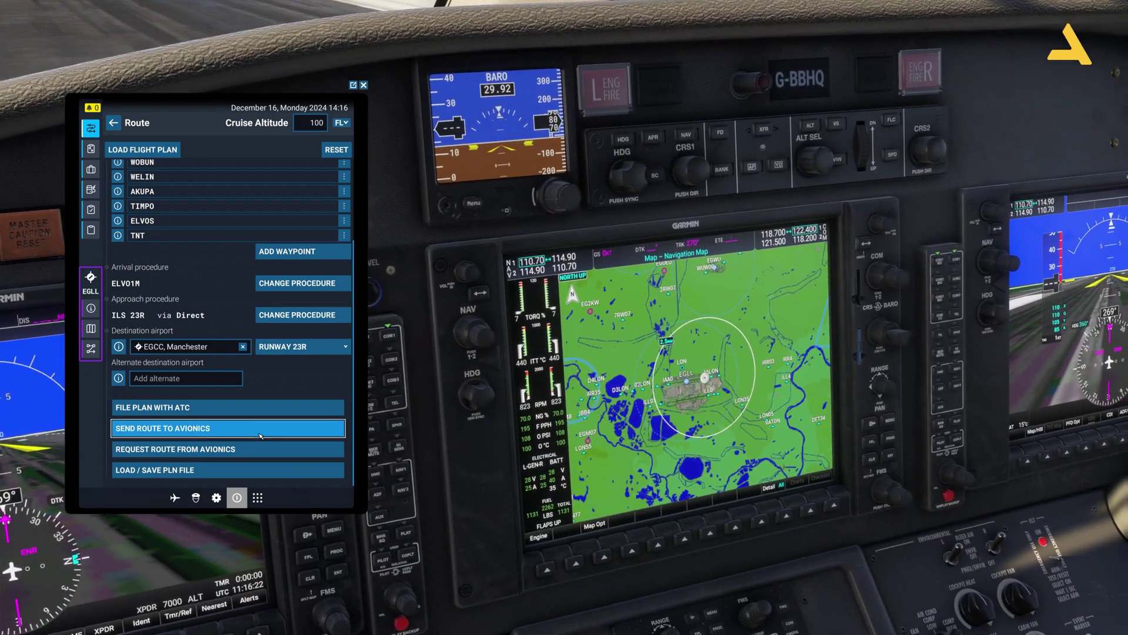
- Resend the route to the avionics and bring up the MFD's Active Flight Plan page
{"action": "left_click", "coordinate": [260, 435]}
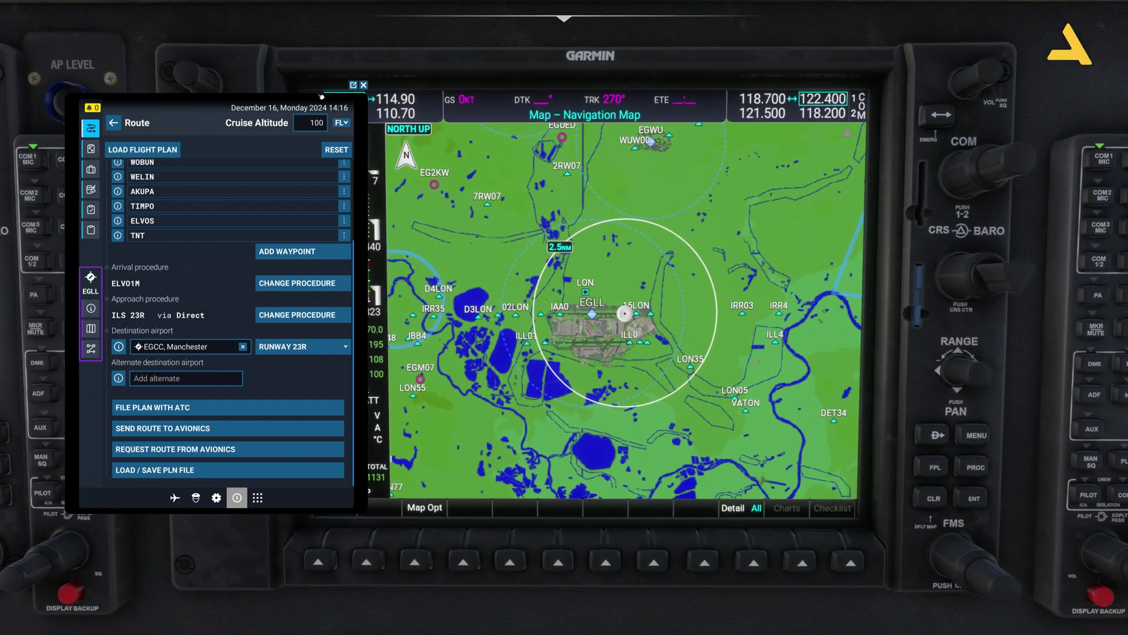
{"action": "left_click_drag", "start_coordinate": [296, 94], "coordinate": [179, 100]}
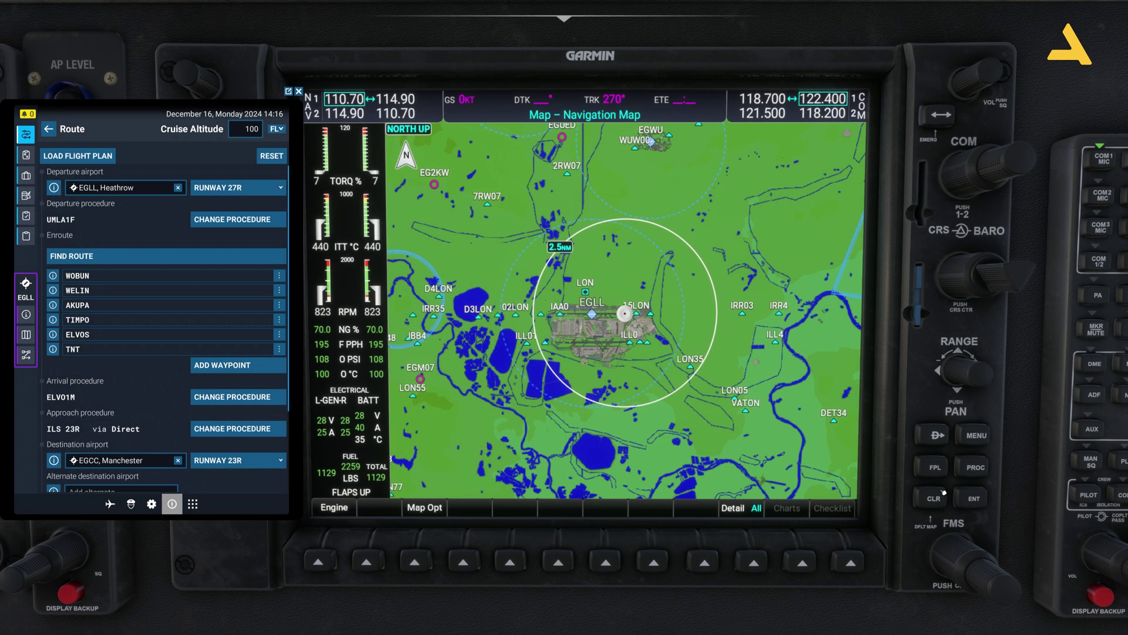
{"action": "left_click", "coordinate": [936, 469]}
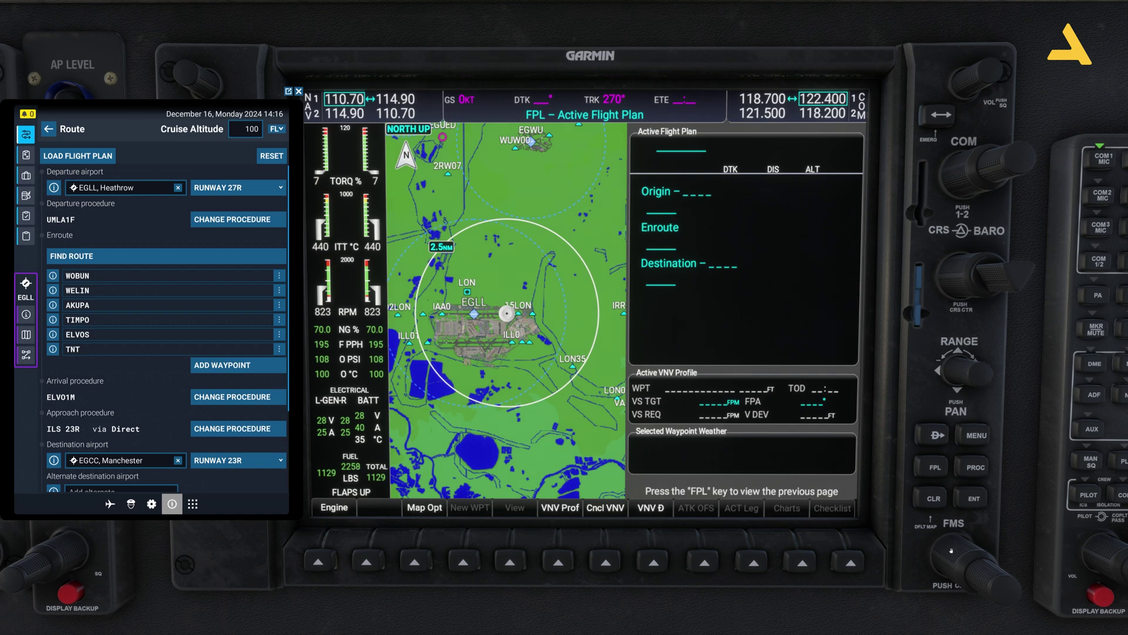
- Enter EGLL as the G1000 flight plan origin, leaving the runway unset
{"action": "left_click", "coordinate": [1004, 589]}
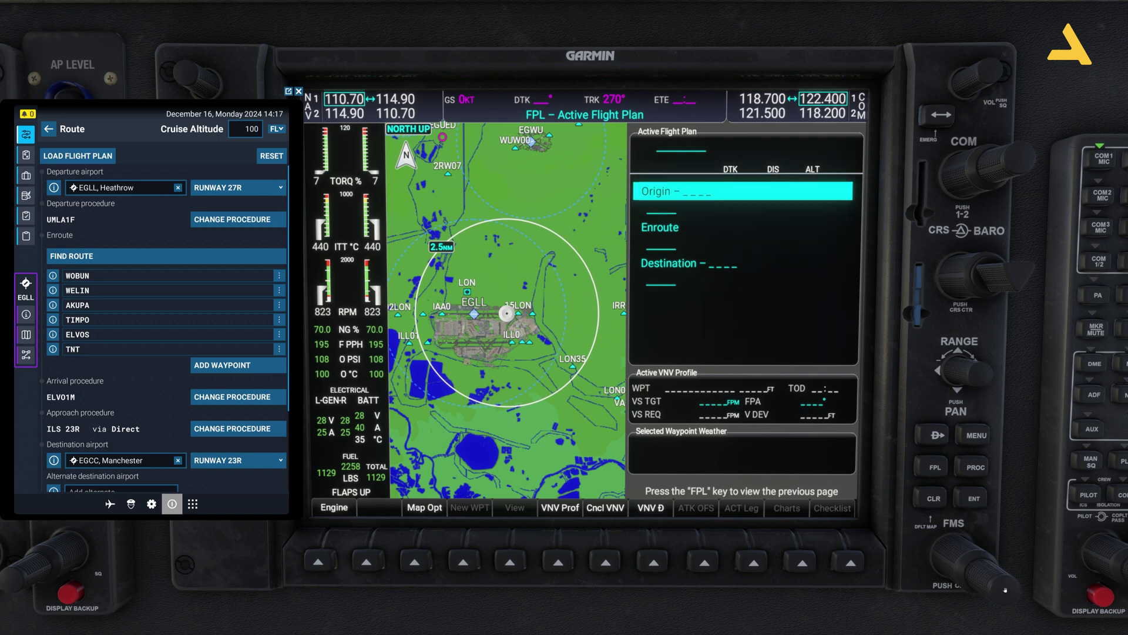
{"action": "scroll", "coordinate": [954, 552], "scroll_direction": "down", "scroll_amount": 1}
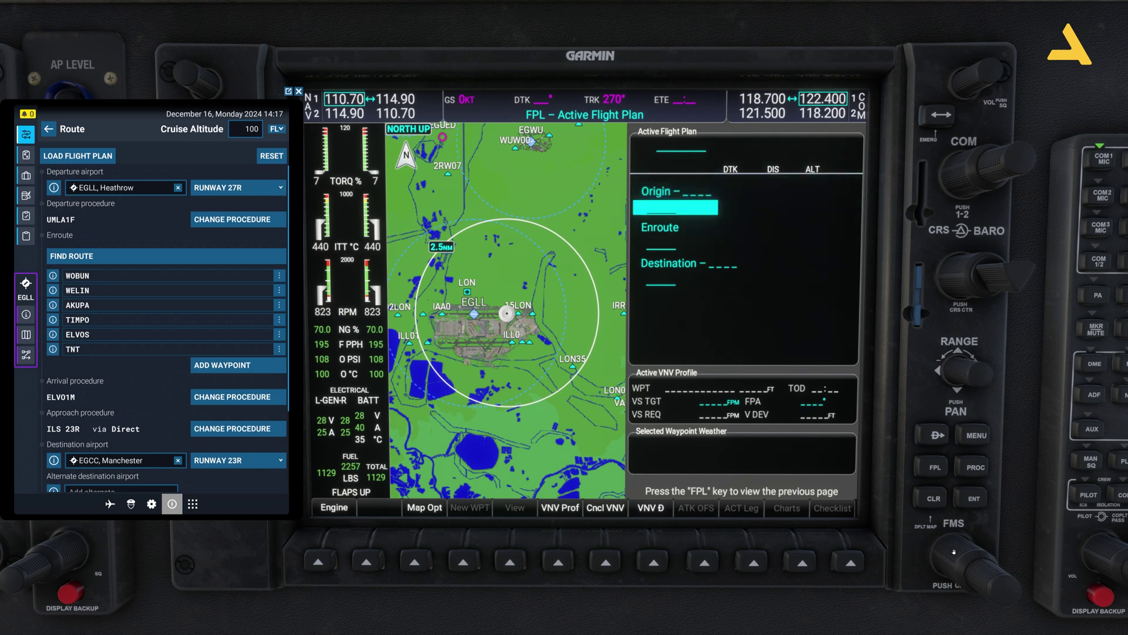
{"action": "scroll", "coordinate": [954, 552], "scroll_direction": "up", "scroll_amount": 1}
{"action": "scroll", "coordinate": [954, 551], "scroll_direction": "down", "scroll_amount": 1}
{"action": "scroll", "coordinate": [991, 580], "scroll_direction": "up", "scroll_amount": 1}
{"action": "scroll", "coordinate": [991, 580], "scroll_direction": "up", "scroll_amount": 4}
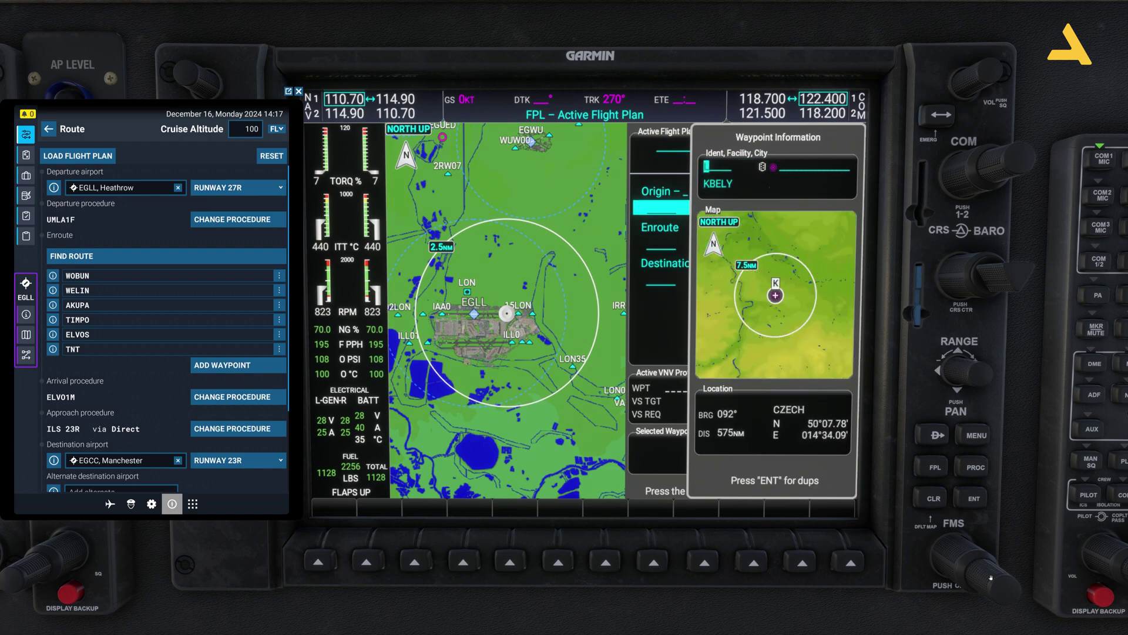
{"action": "left_click", "coordinate": [763, 167]}
{"action": "type", "text": "E"}
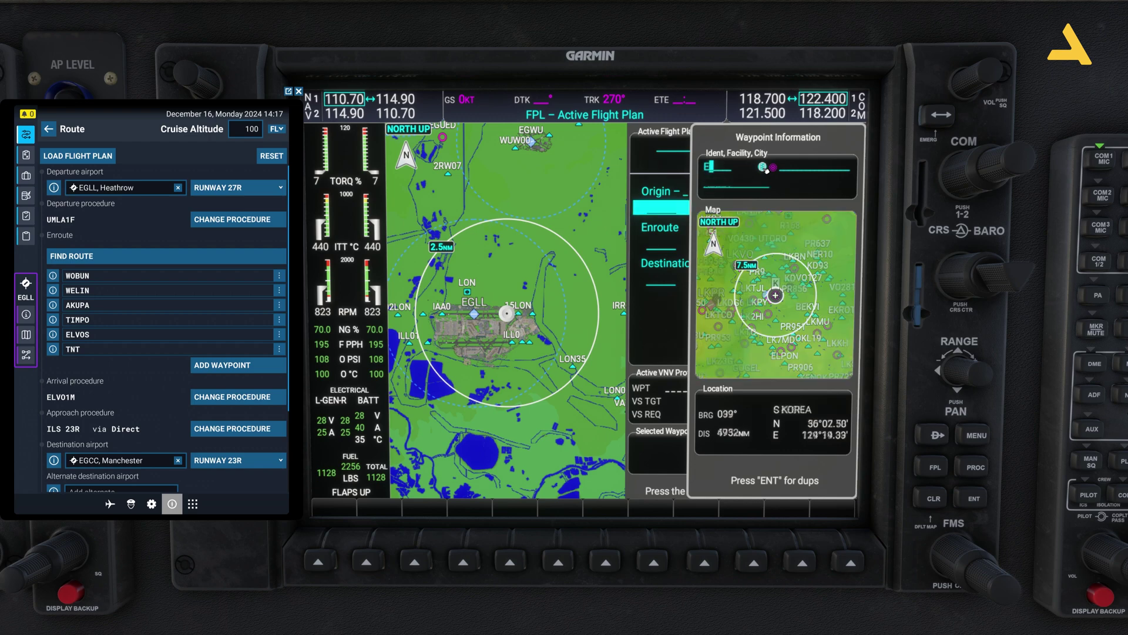
{"action": "type", "text": "GLL"}
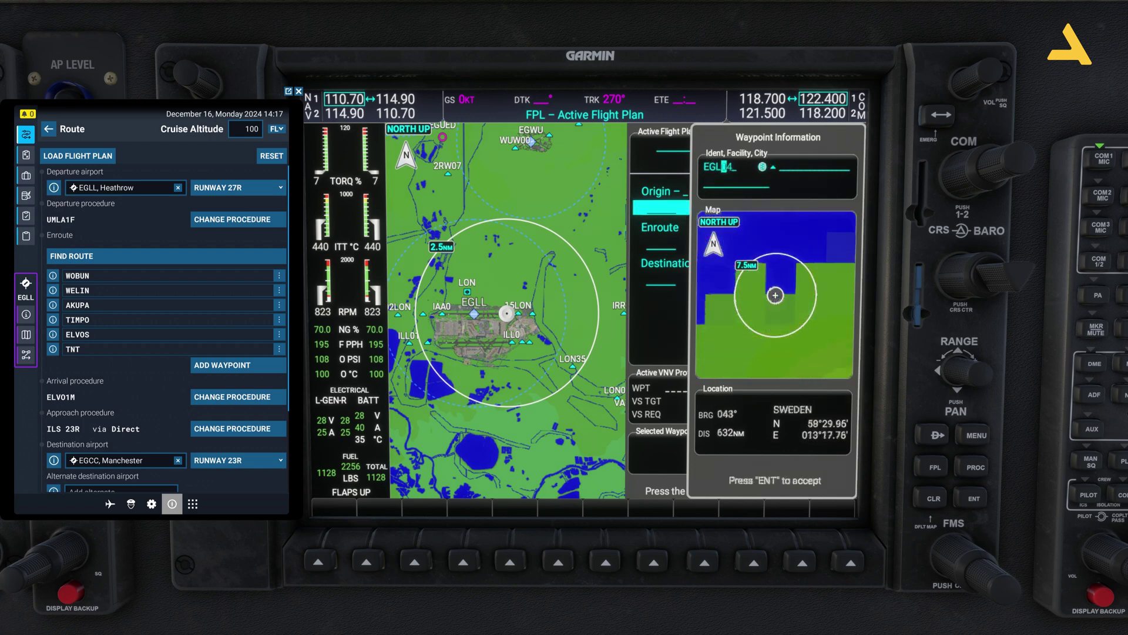
{"action": "left_click", "coordinate": [974, 503]}
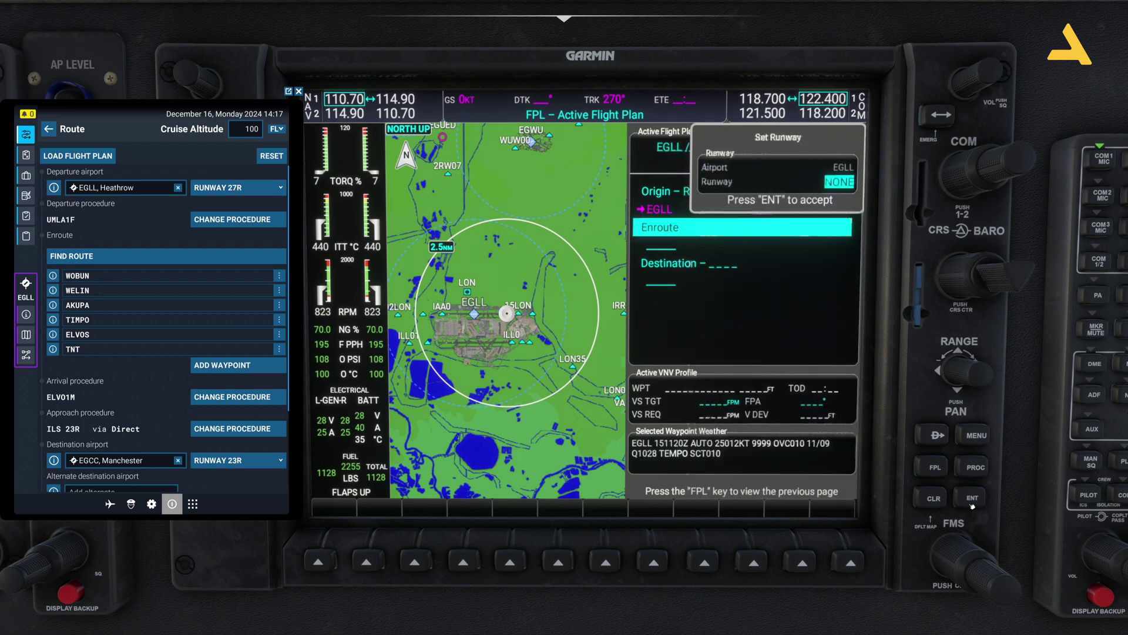
{"action": "left_click", "coordinate": [973, 499]}
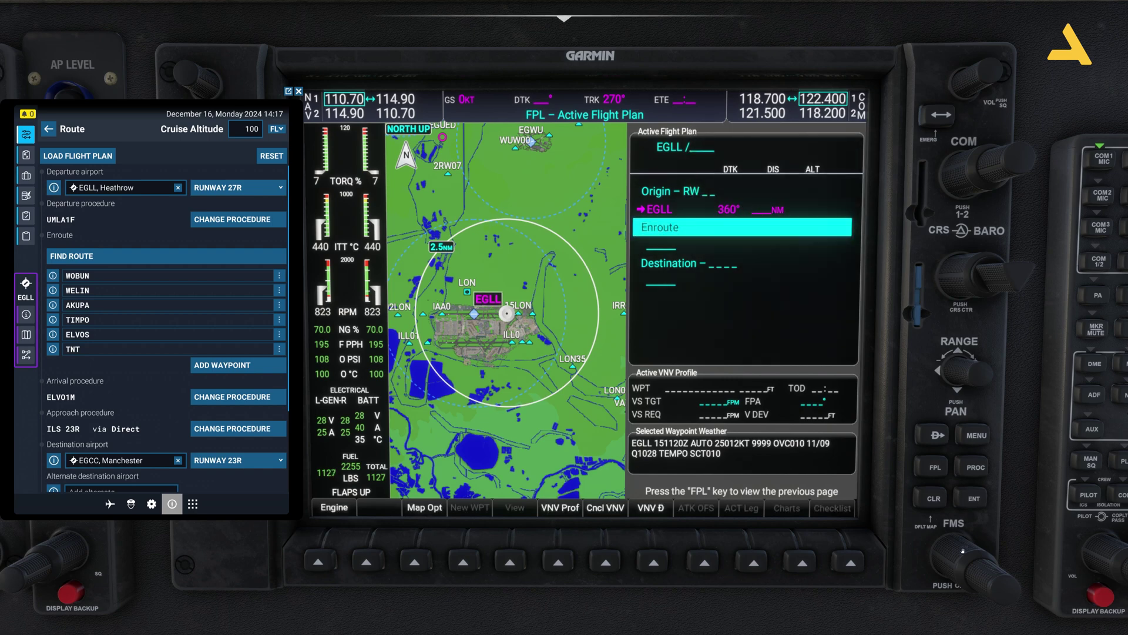
- Add WOBUN as the first enroute waypoint, correcting the mistyped ident
{"action": "left_click", "coordinate": [697, 294]}
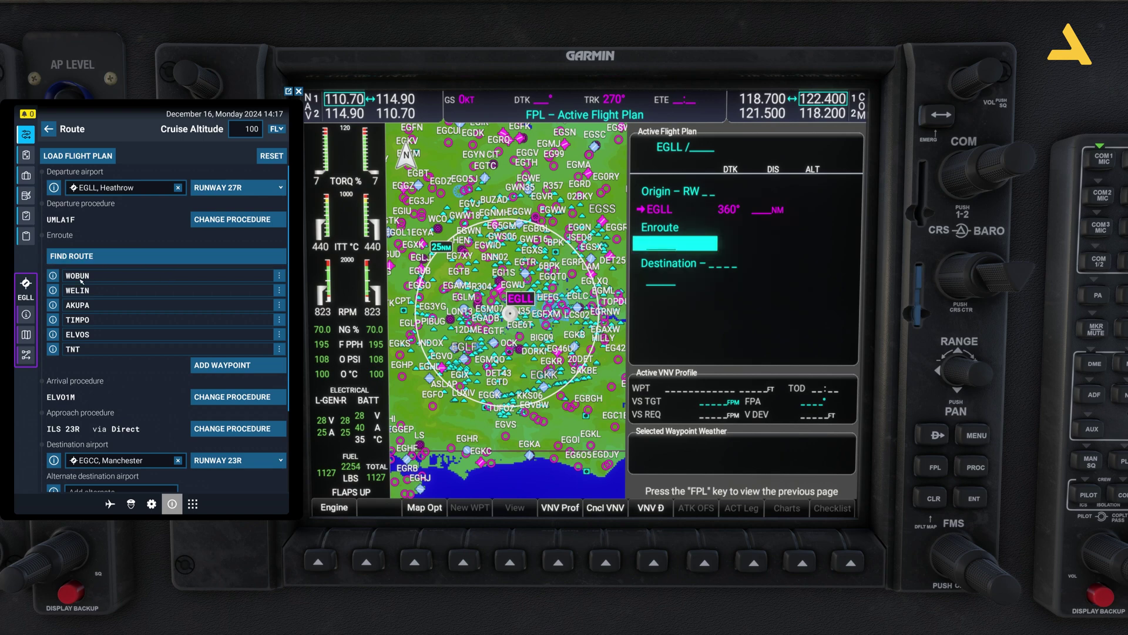
{"action": "left_click", "coordinate": [661, 250]}
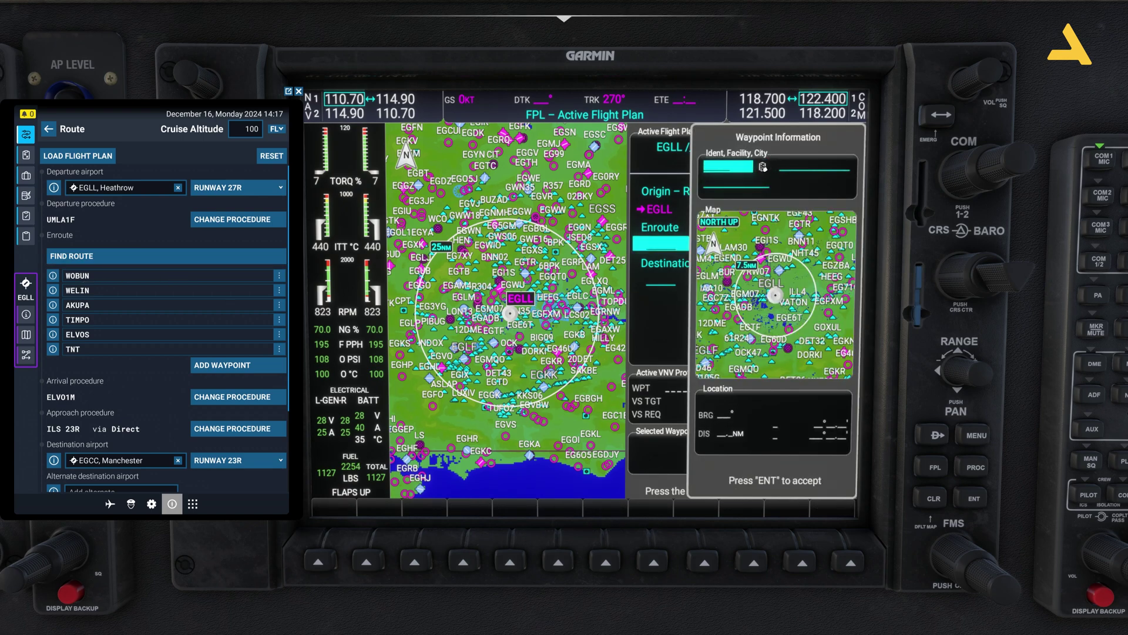
{"action": "type", "text": "W"}
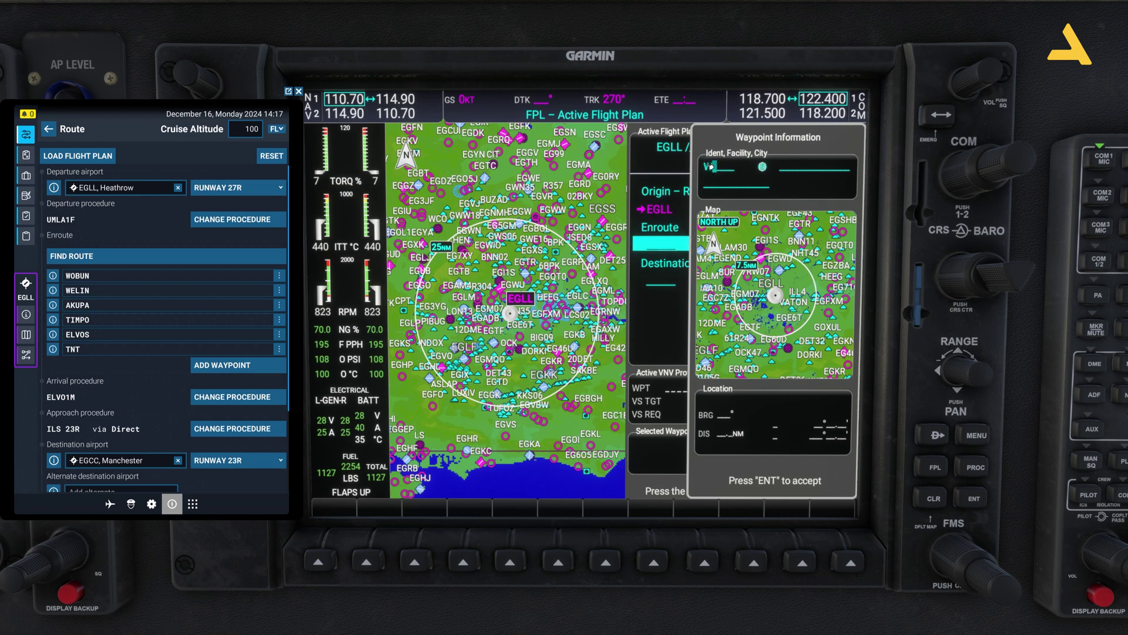
{"action": "type", "text": "OB"}
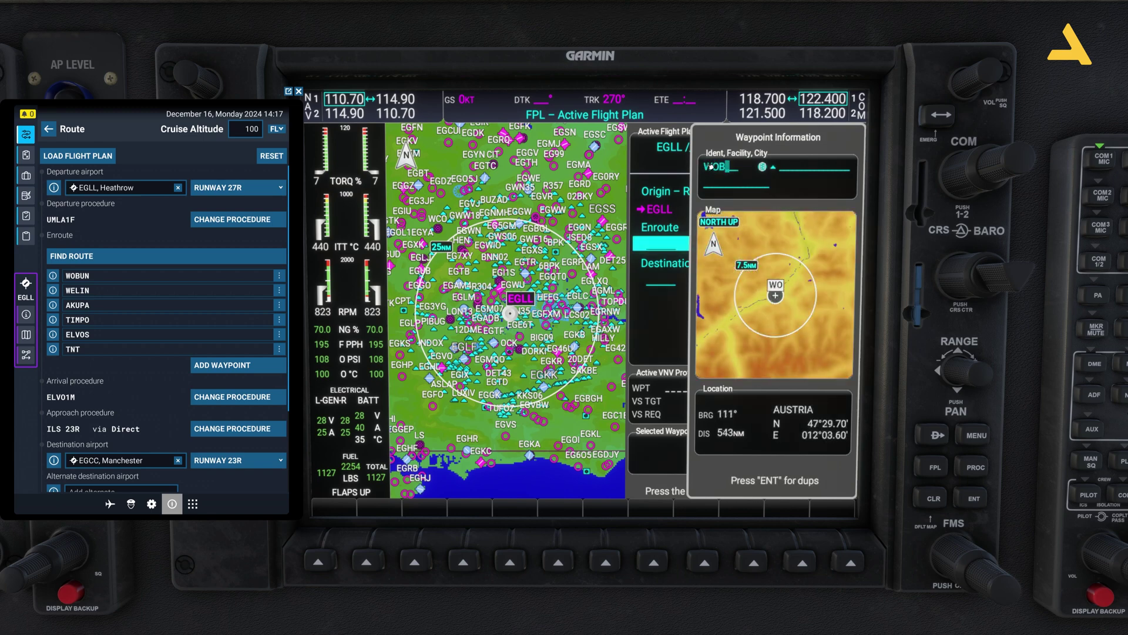
{"action": "type", "text": "EN"}
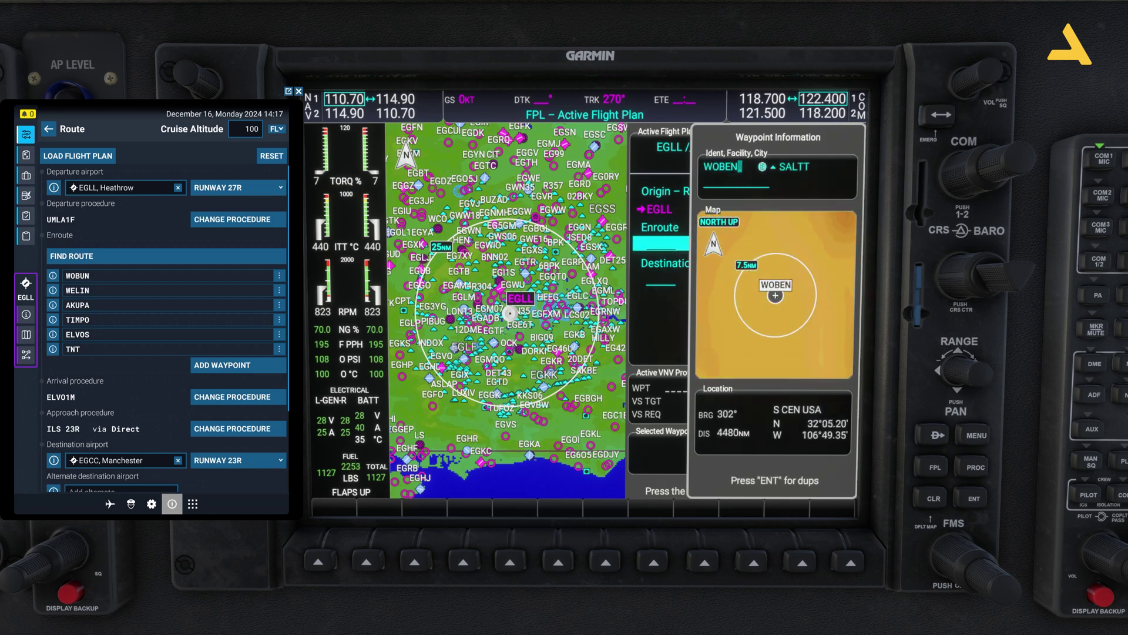
{"action": "key", "text": "BackSpace"}
{"action": "key", "text": "BackSpace"}
{"action": "type", "text": "UN"}
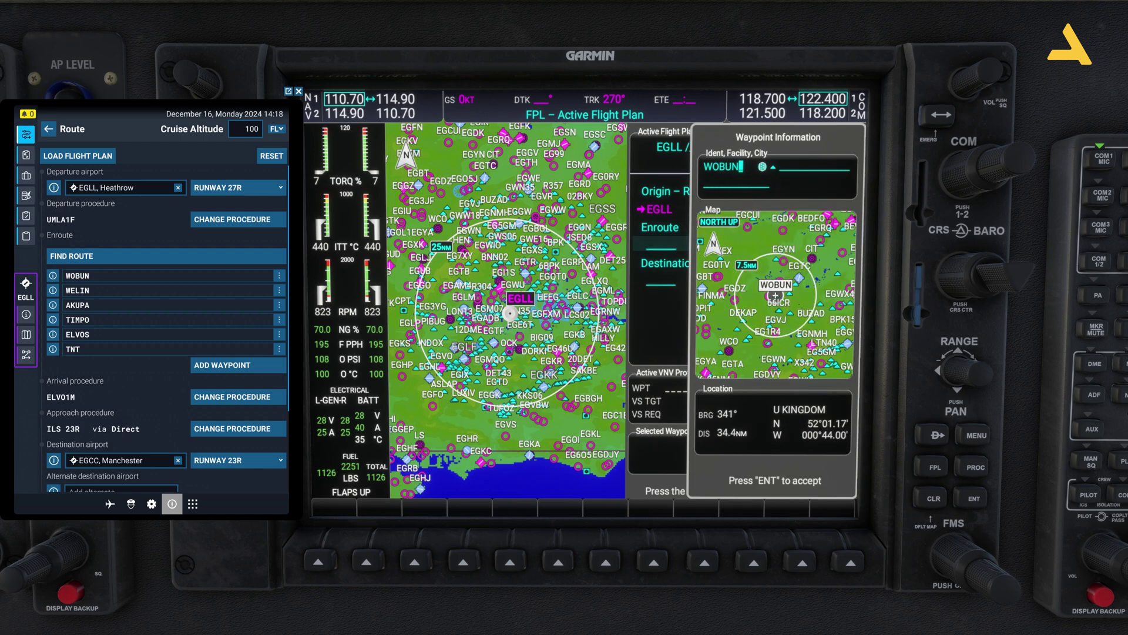
{"action": "left_click", "coordinate": [973, 505]}
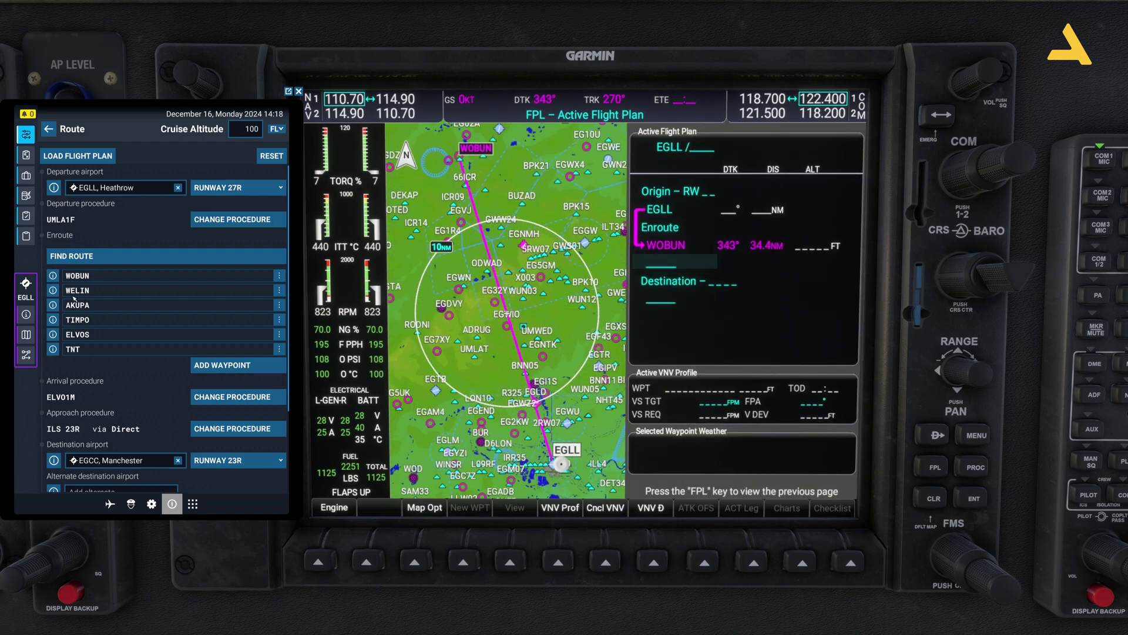
- Insert WELIN into the flight plan right after WOBUN
{"action": "scroll", "coordinate": [990, 579], "scroll_direction": "up", "scroll_amount": 1}
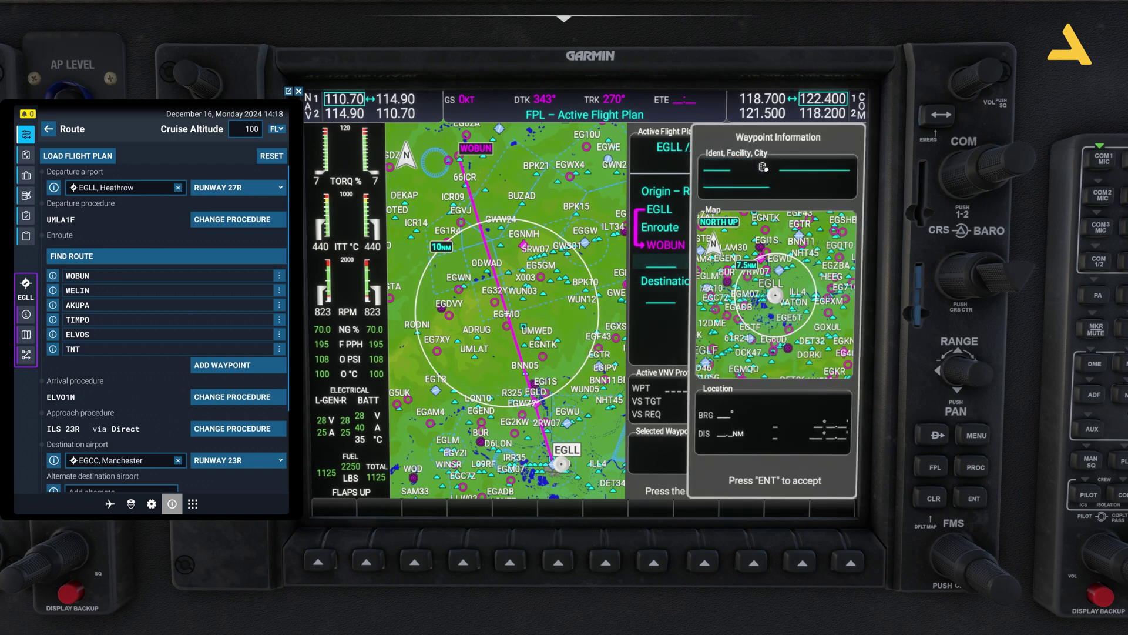
{"action": "type", "text": "ELIN"}
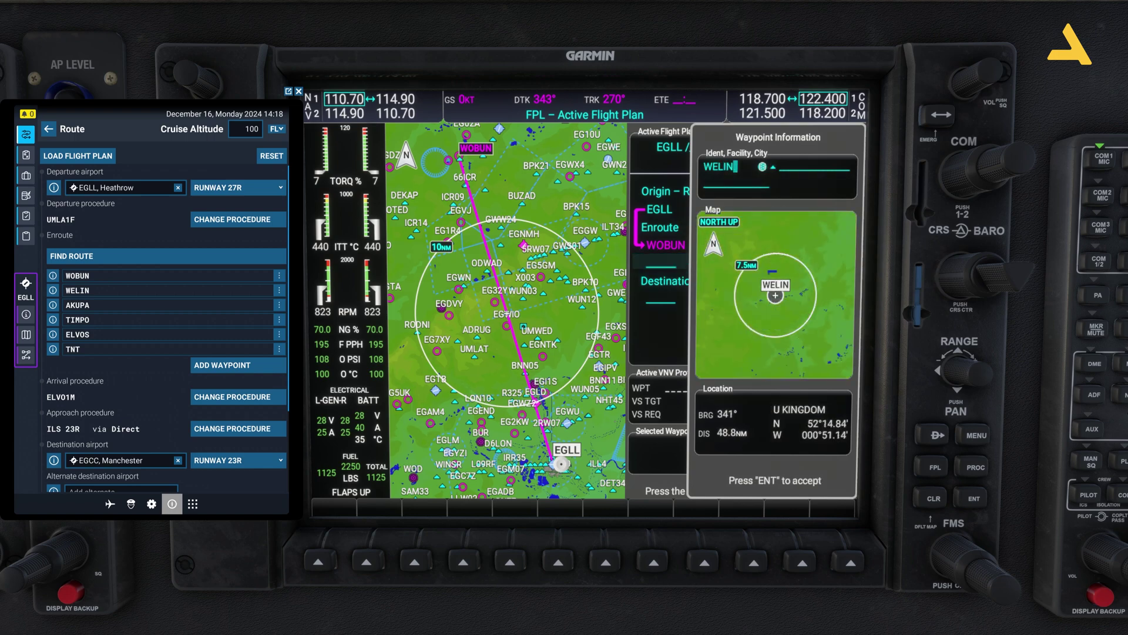
{"action": "left_click", "coordinate": [975, 498]}
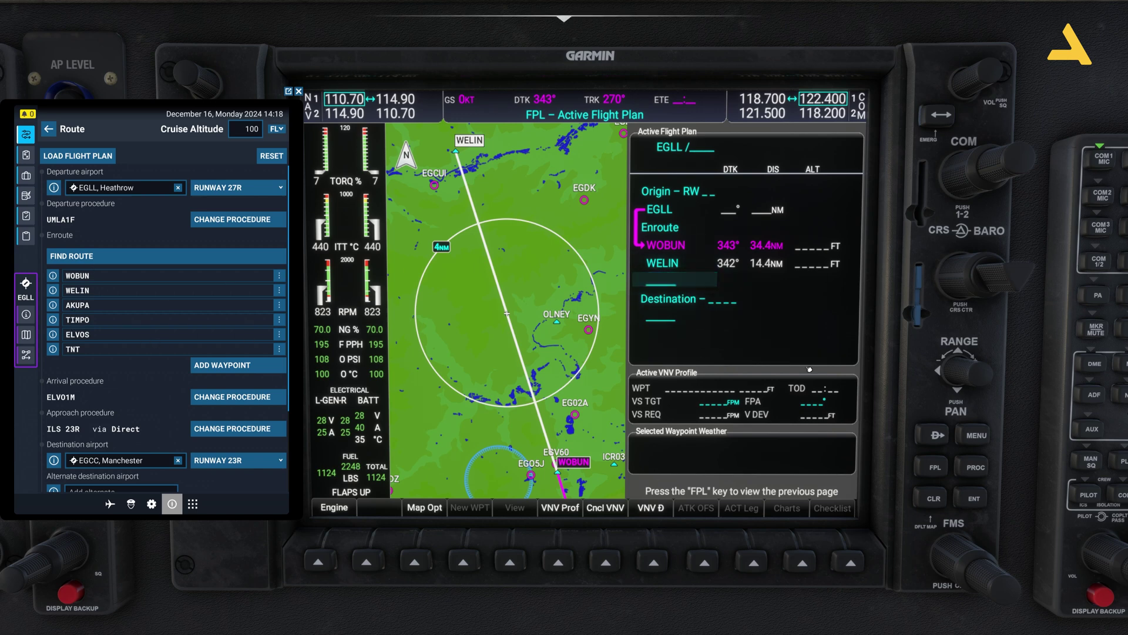
- Insert TIMPO after WELIN, then AKUPA before TIMPO
{"action": "scroll", "coordinate": [983, 567], "scroll_direction": "up", "scroll_amount": 1}
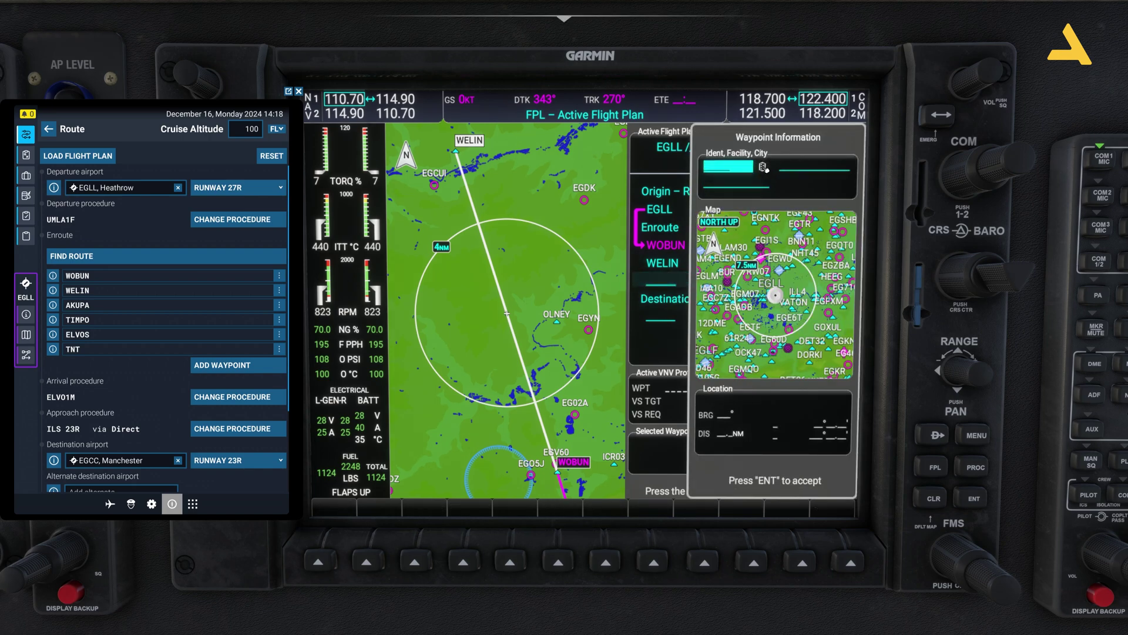
{"action": "type", "text": "TIM"}
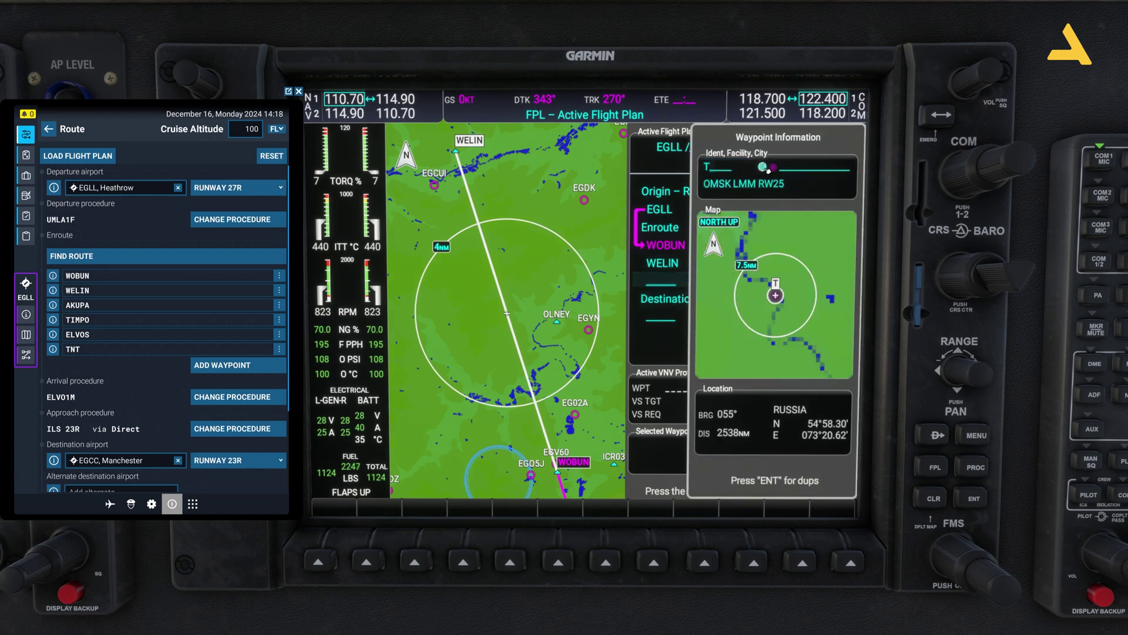
{"action": "type", "text": "O"}
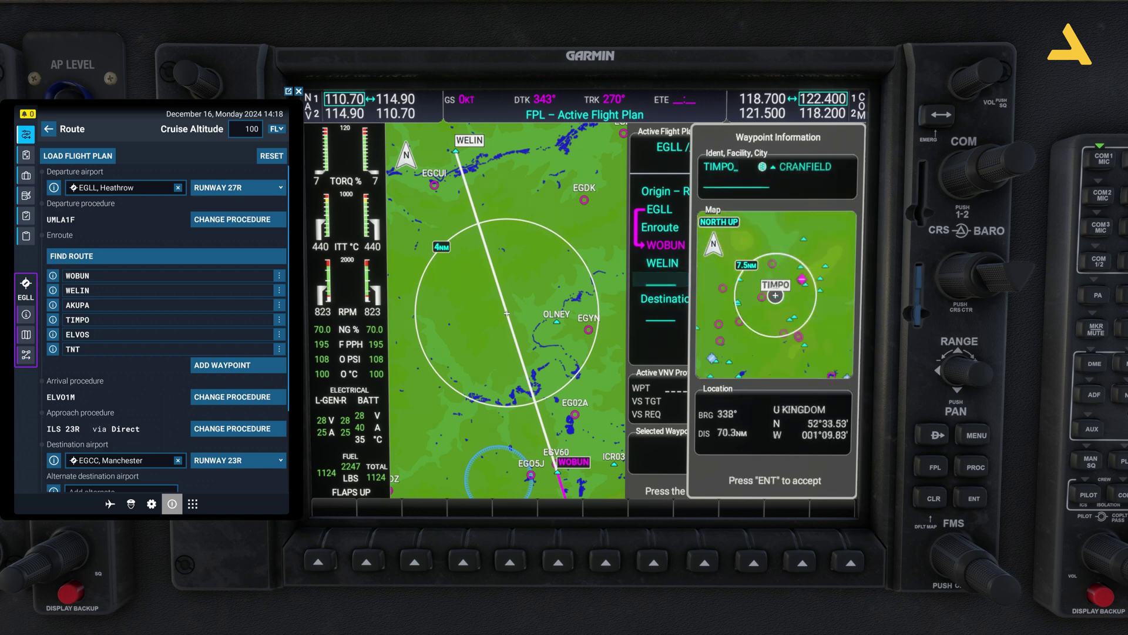
{"action": "left_click", "coordinate": [971, 507]}
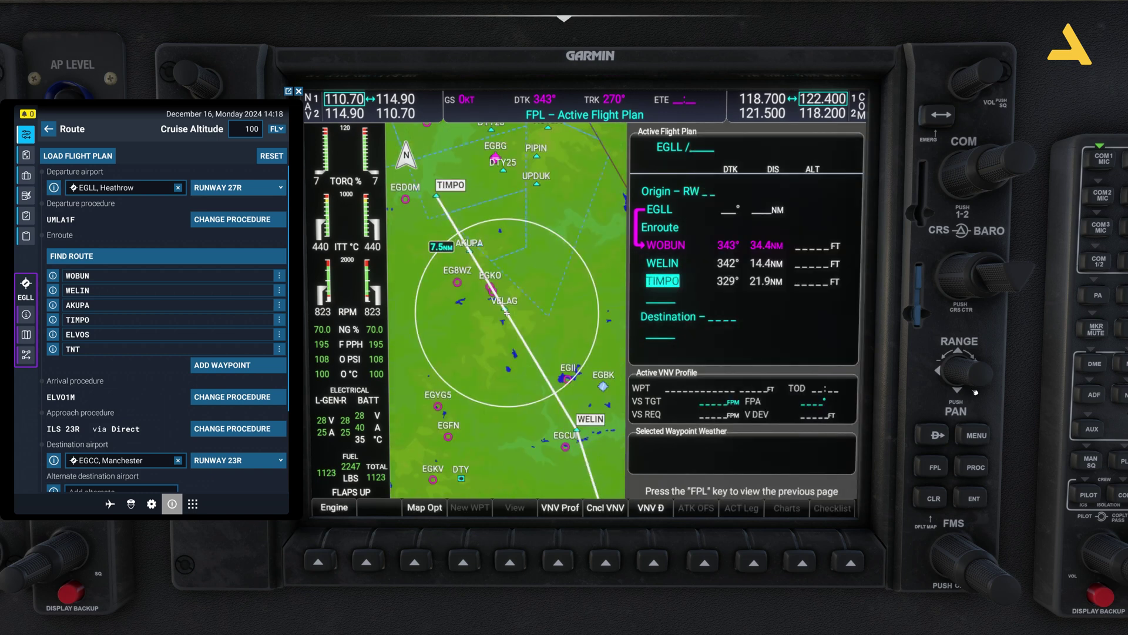
{"action": "scroll", "coordinate": [966, 373], "scroll_direction": "up", "scroll_amount": 4}
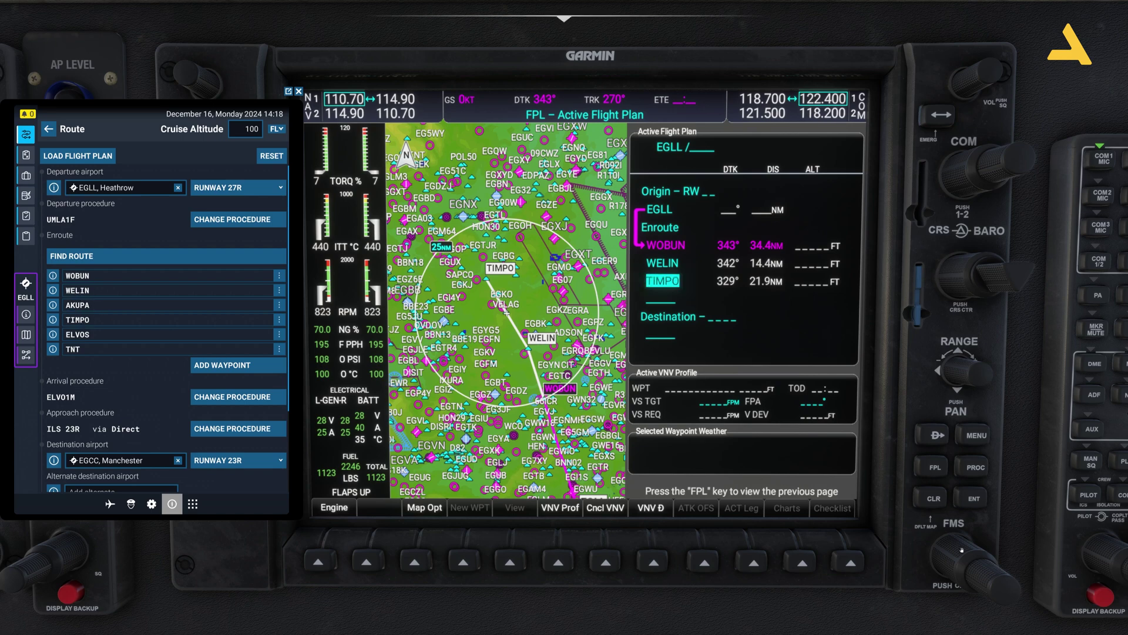
{"action": "scroll", "coordinate": [963, 550], "scroll_direction": "down", "scroll_amount": 1}
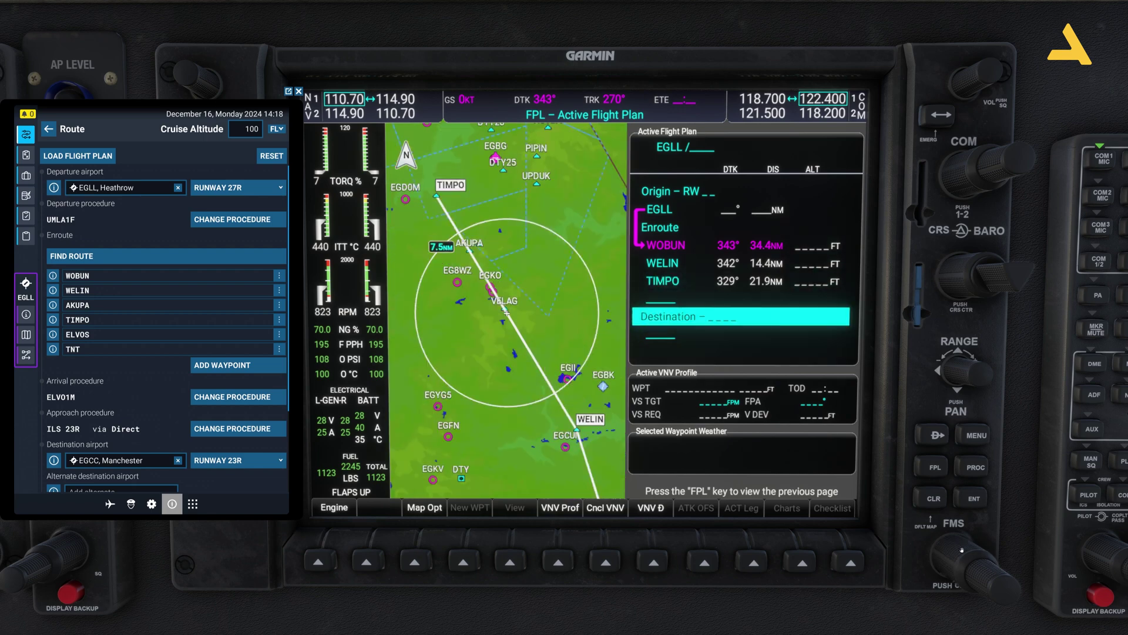
{"action": "scroll", "coordinate": [962, 550], "scroll_direction": "up", "scroll_amount": 1}
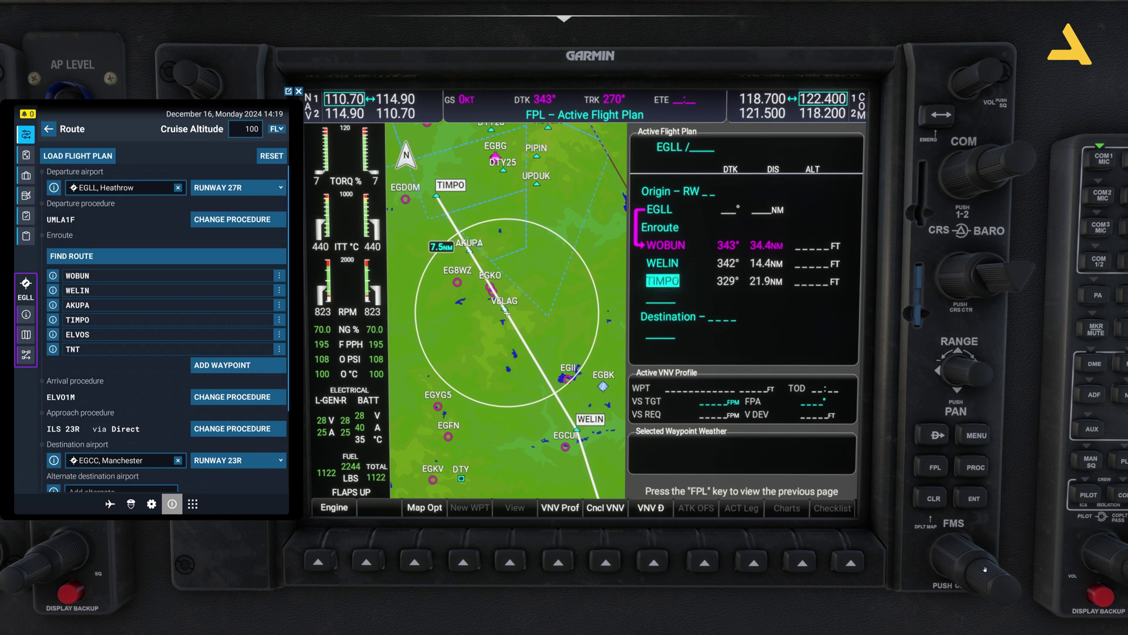
{"action": "scroll", "coordinate": [985, 568], "scroll_direction": "up", "scroll_amount": 1}
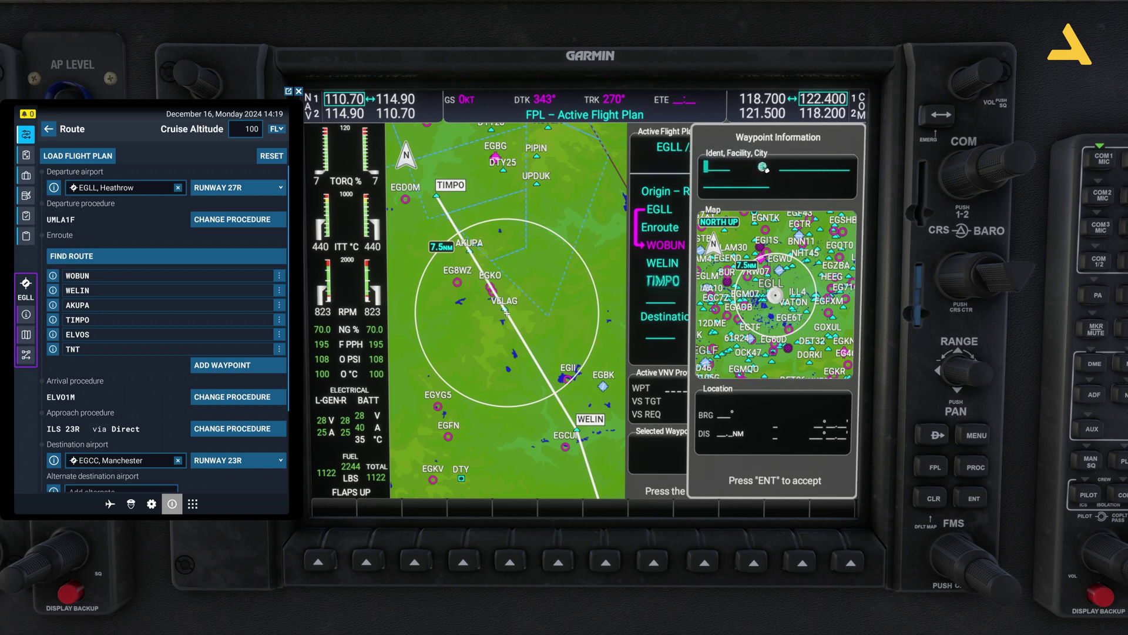
{"action": "type", "text": "AK"}
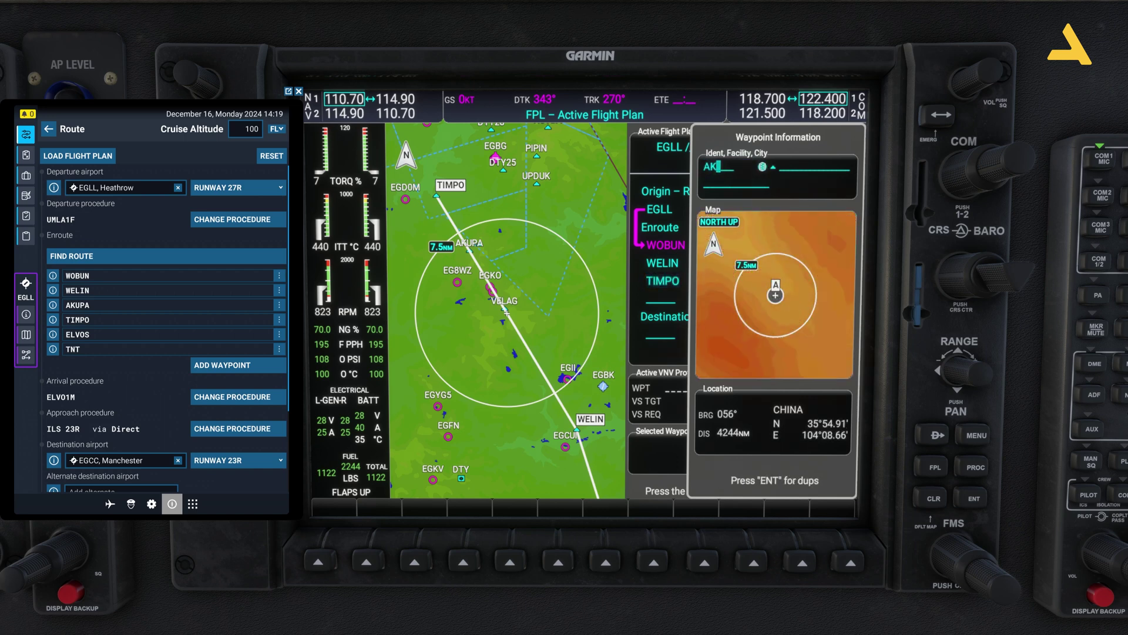
{"action": "type", "text": "UPA"}
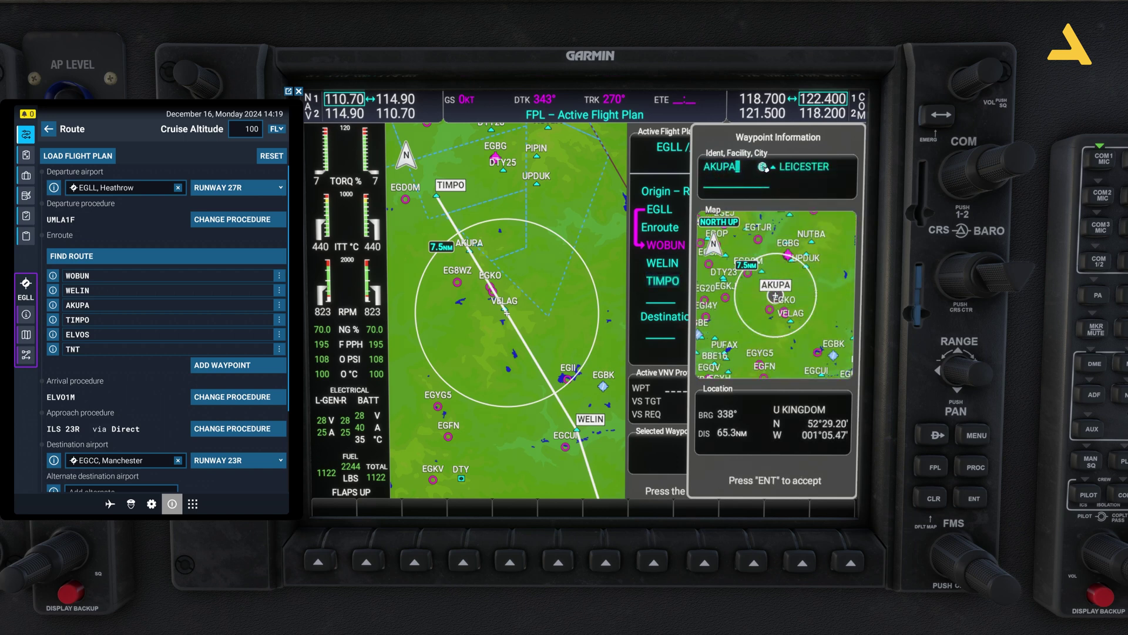
{"action": "left_click", "coordinate": [973, 501]}
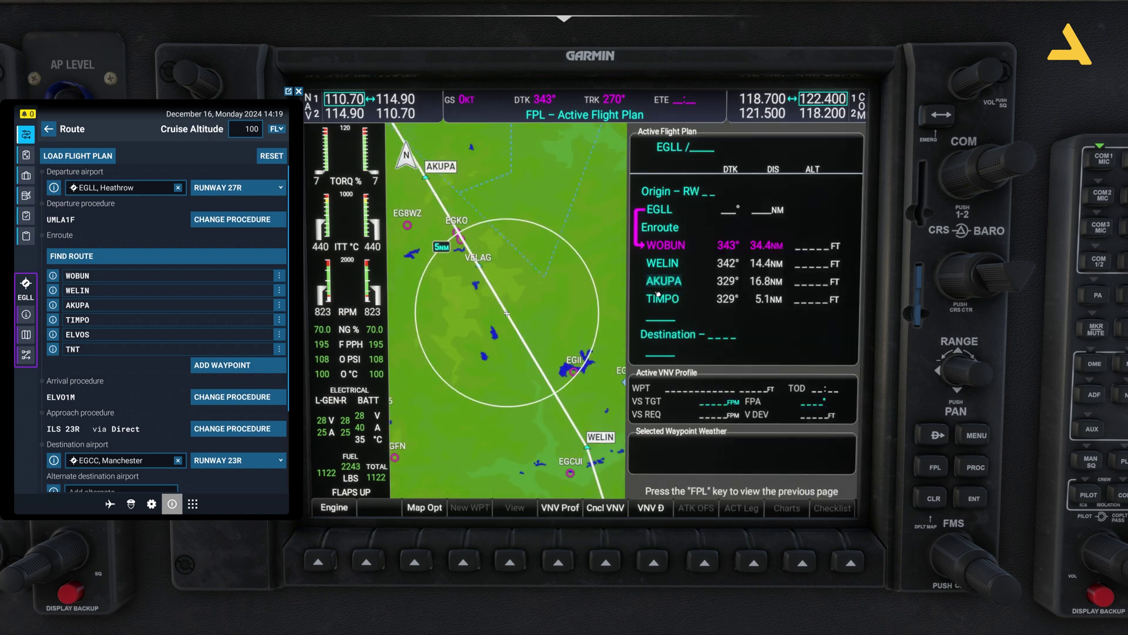
- Add ELVOS and TNT, choosing the UK Trent station for TNT
{"action": "scroll", "coordinate": [946, 555], "scroll_direction": "up", "scroll_amount": 3}
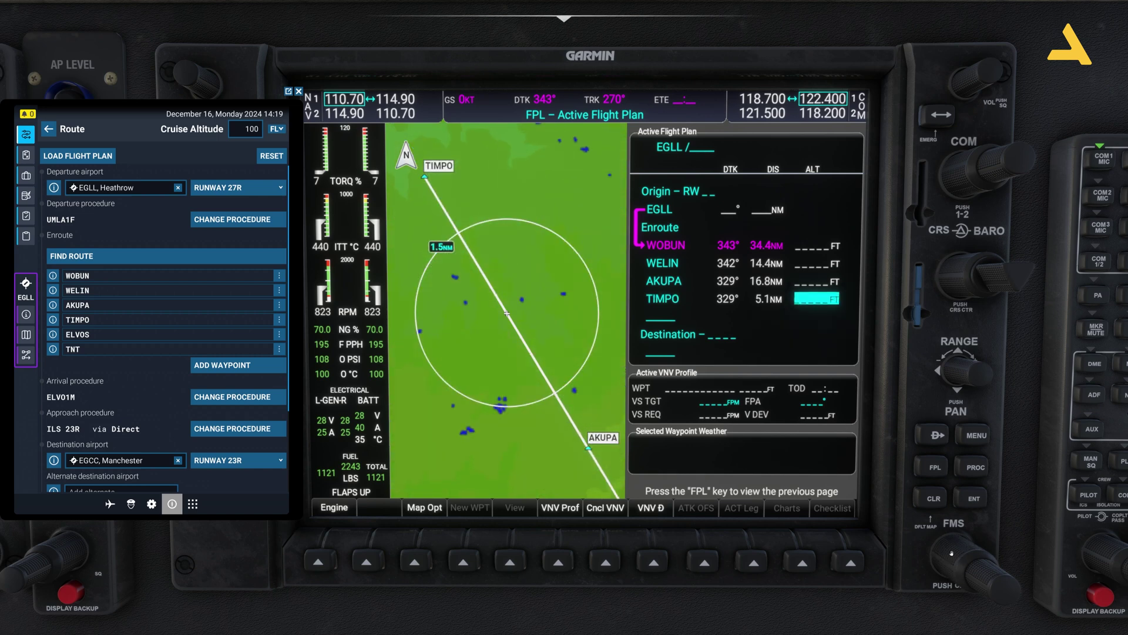
{"action": "scroll", "coordinate": [947, 554], "scroll_direction": "up", "scroll_amount": 1}
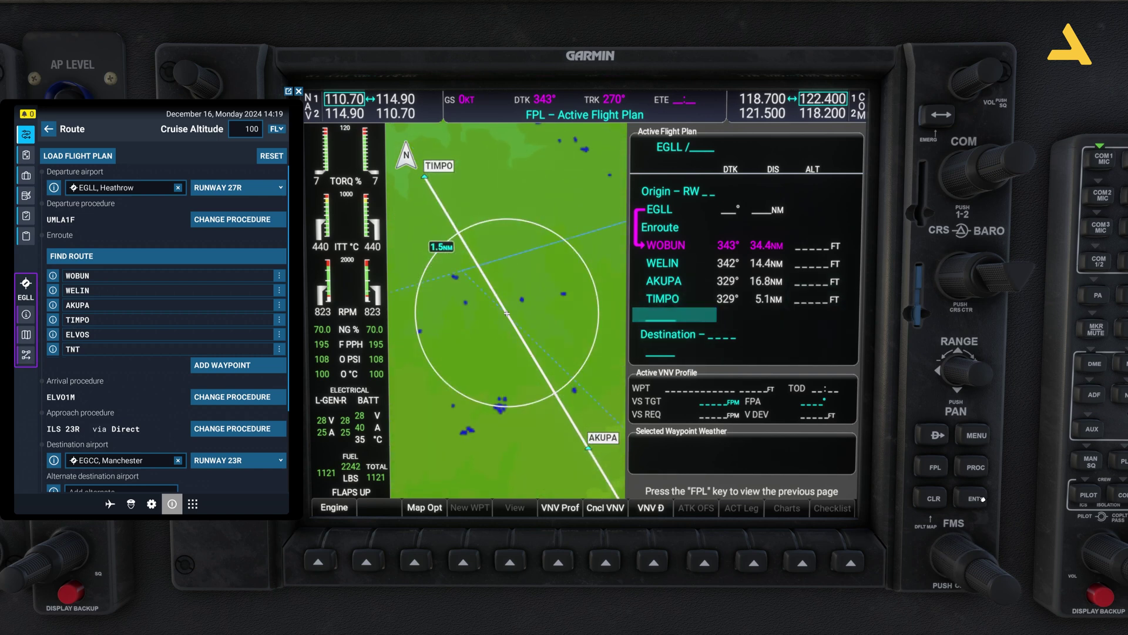
{"action": "scroll", "coordinate": [947, 554], "scroll_direction": "up", "scroll_amount": 1}
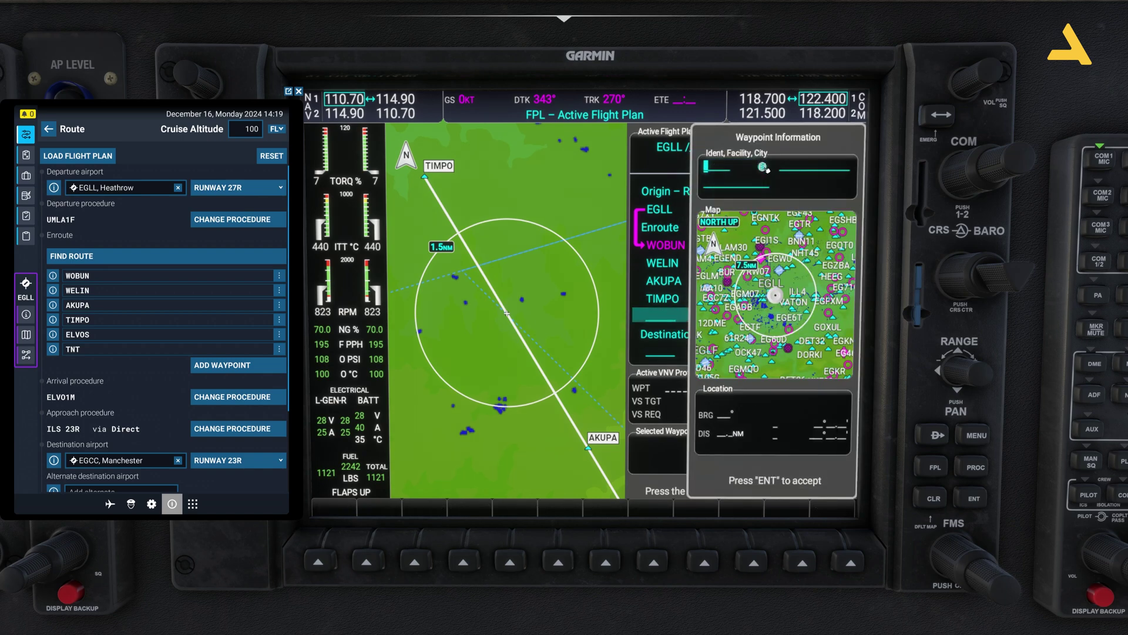
{"action": "type", "text": "LV"}
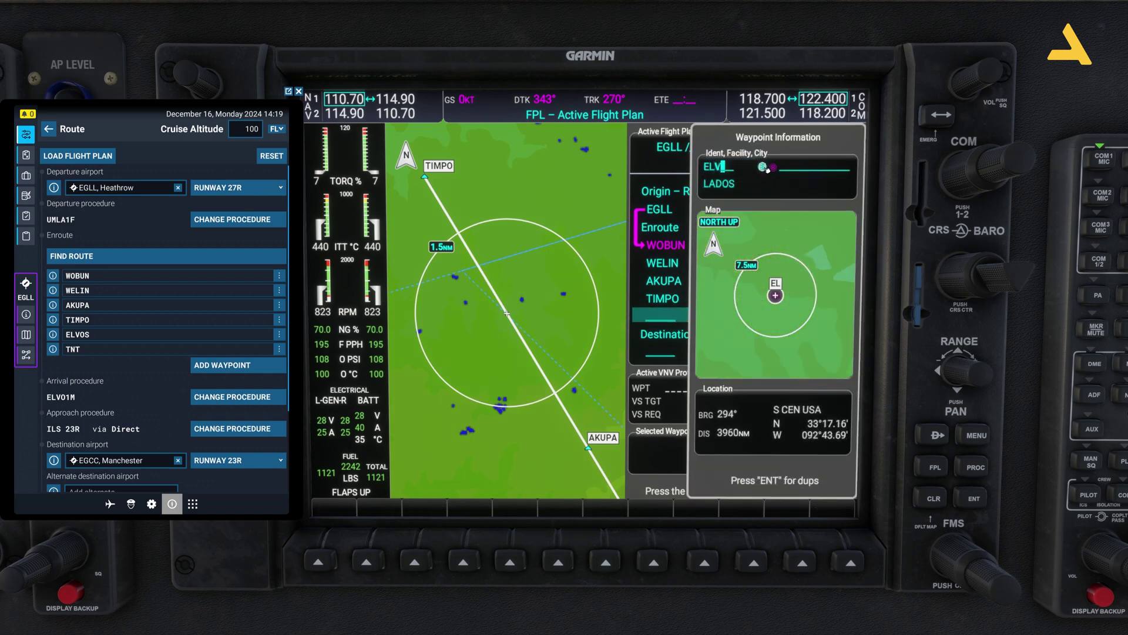
{"action": "type", "text": "OS"}
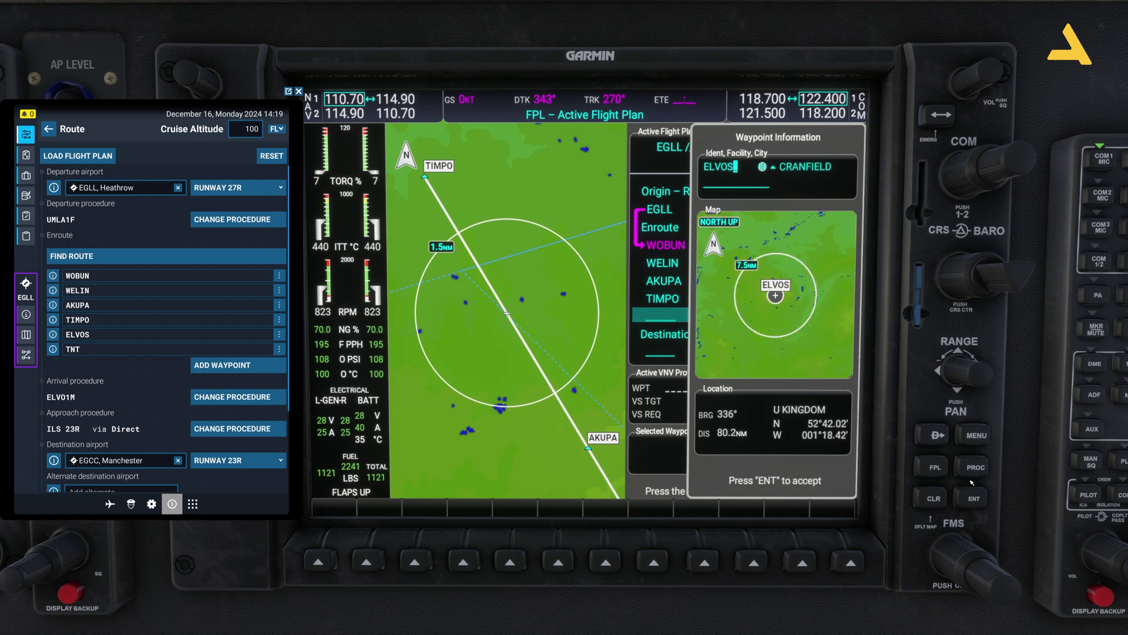
{"action": "left_click", "coordinate": [969, 505]}
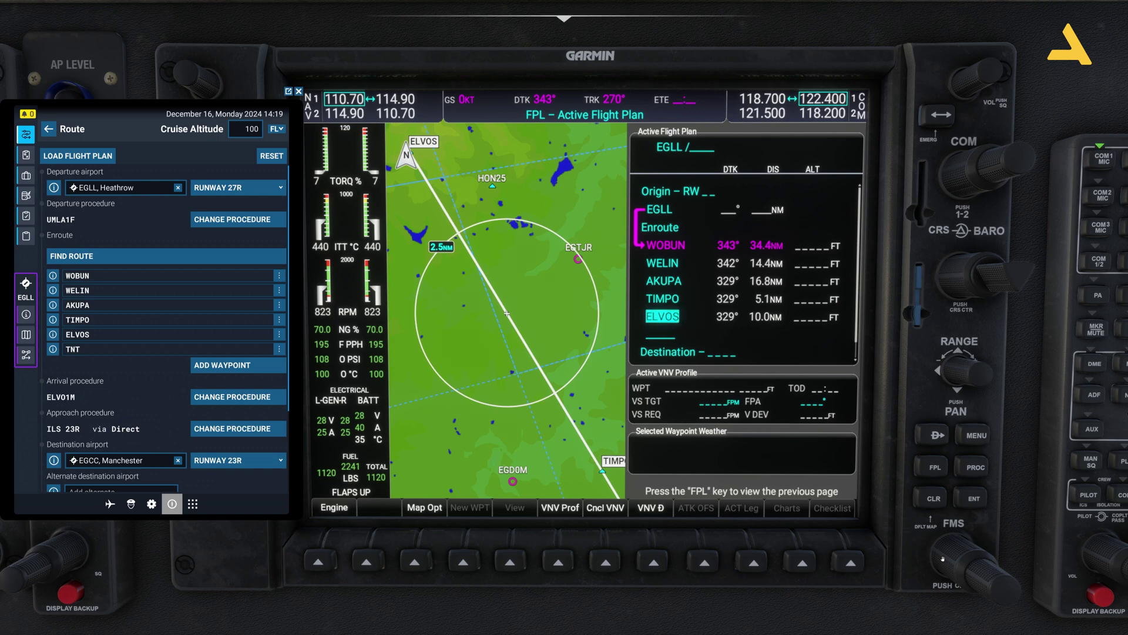
{"action": "scroll", "coordinate": [943, 559], "scroll_direction": "down", "scroll_amount": 2}
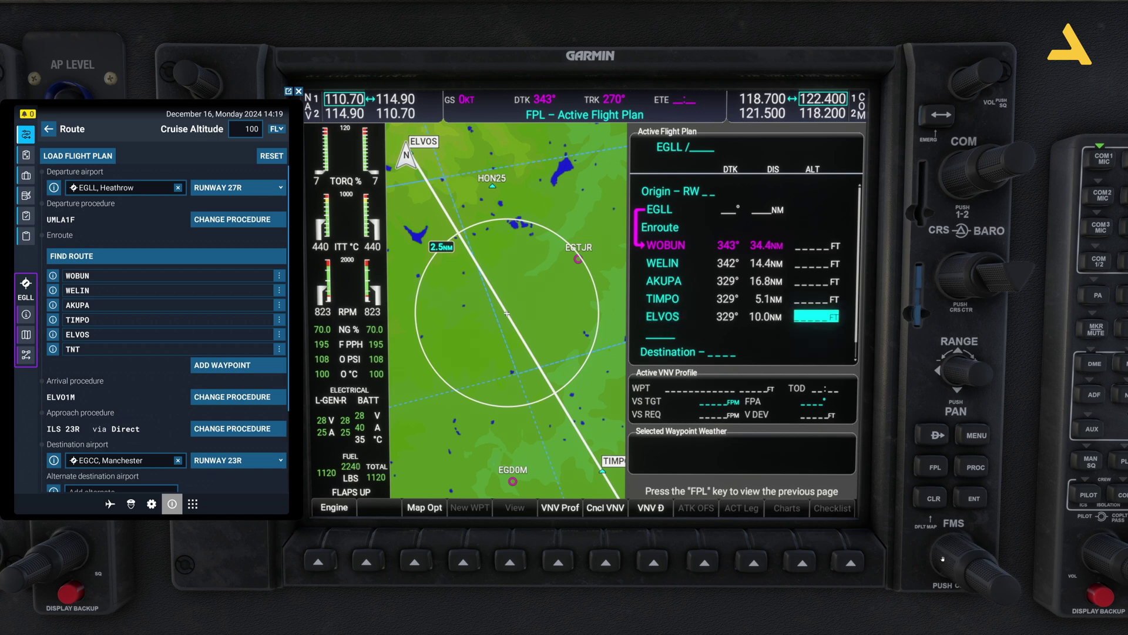
{"action": "left_click", "coordinate": [974, 499]}
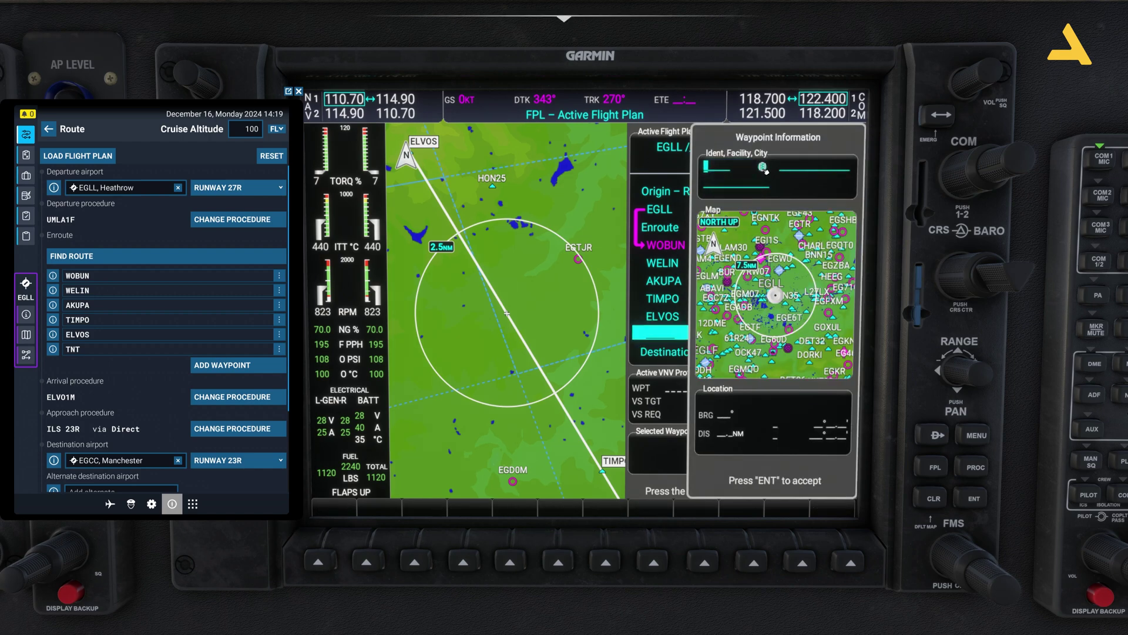
{"action": "type", "text": "NT"}
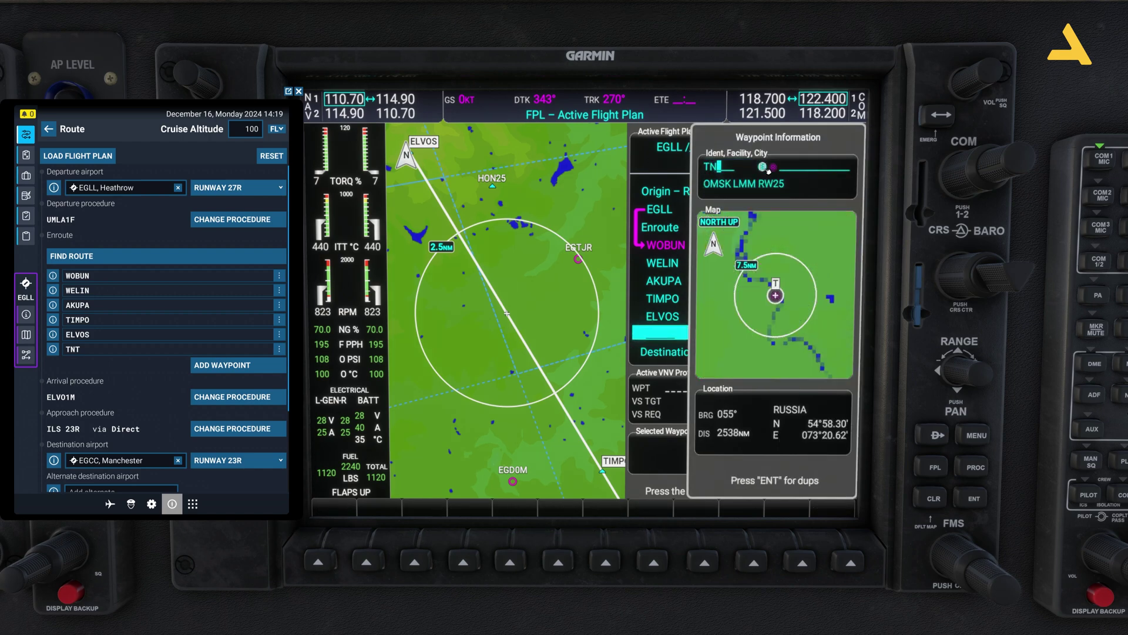
{"action": "left_click", "coordinate": [975, 498]}
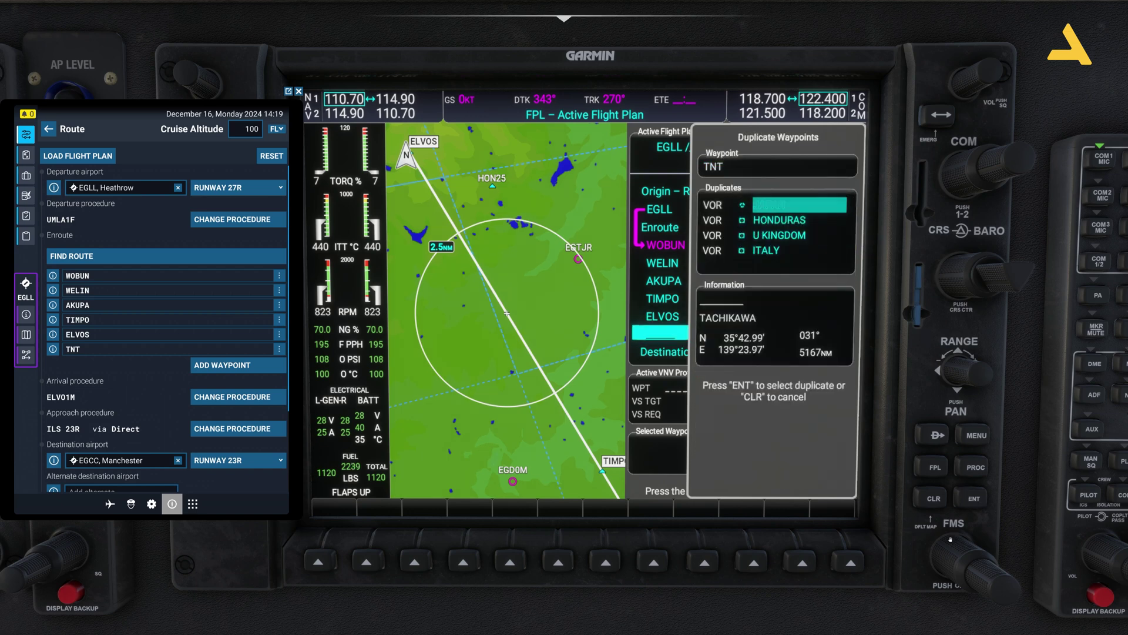
{"action": "scroll", "coordinate": [962, 522], "scroll_direction": "down", "scroll_amount": 2}
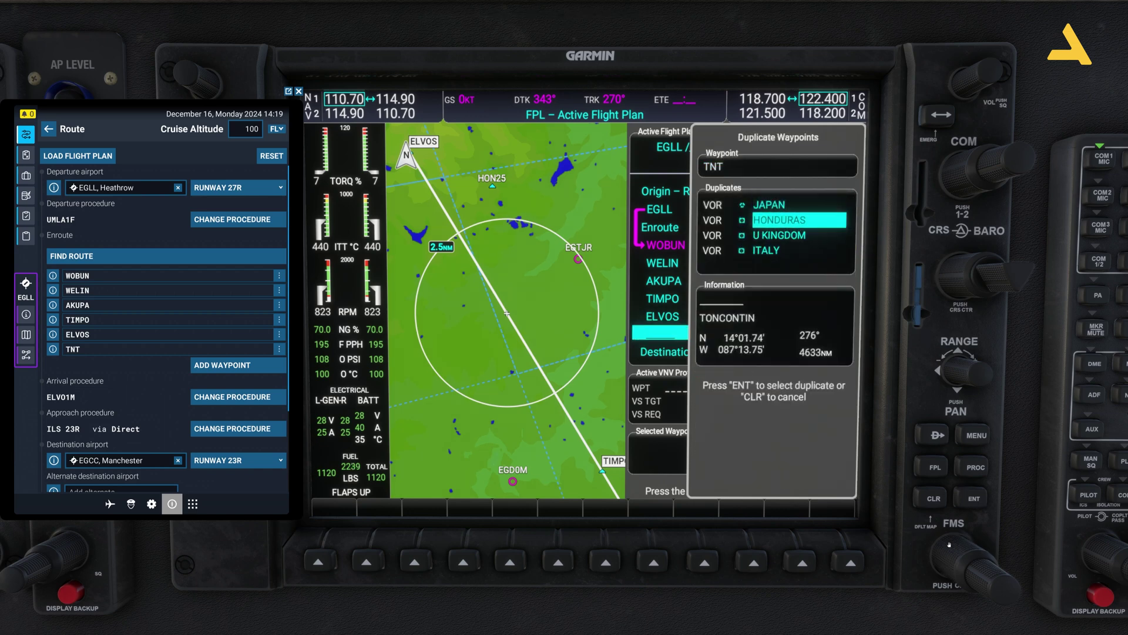
{"action": "left_click", "coordinate": [975, 498]}
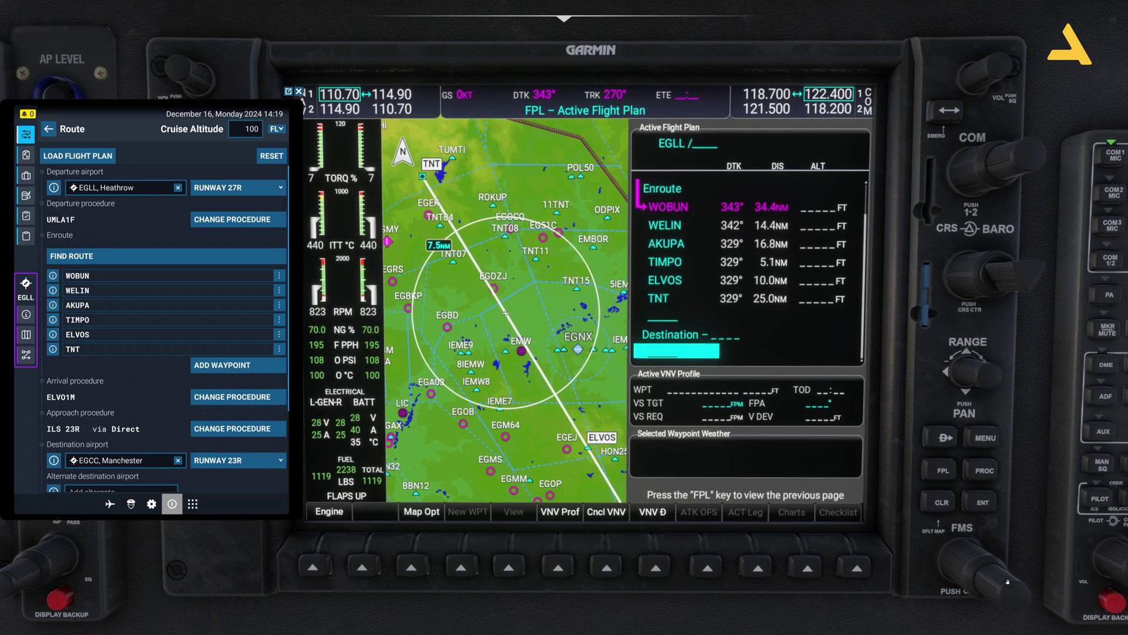
- Enter EGCC Manchester as the flight plan destination, leaving its runway unset
{"action": "scroll", "coordinate": [987, 586], "scroll_direction": "up", "scroll_amount": 1}
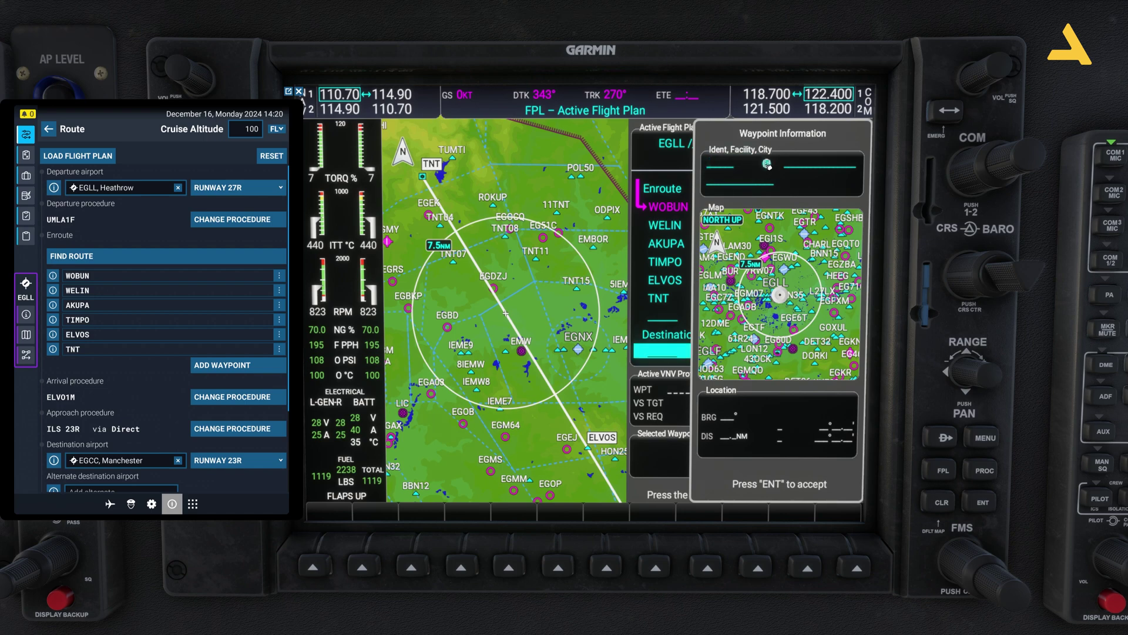
{"action": "type", "text": "EGCC"}
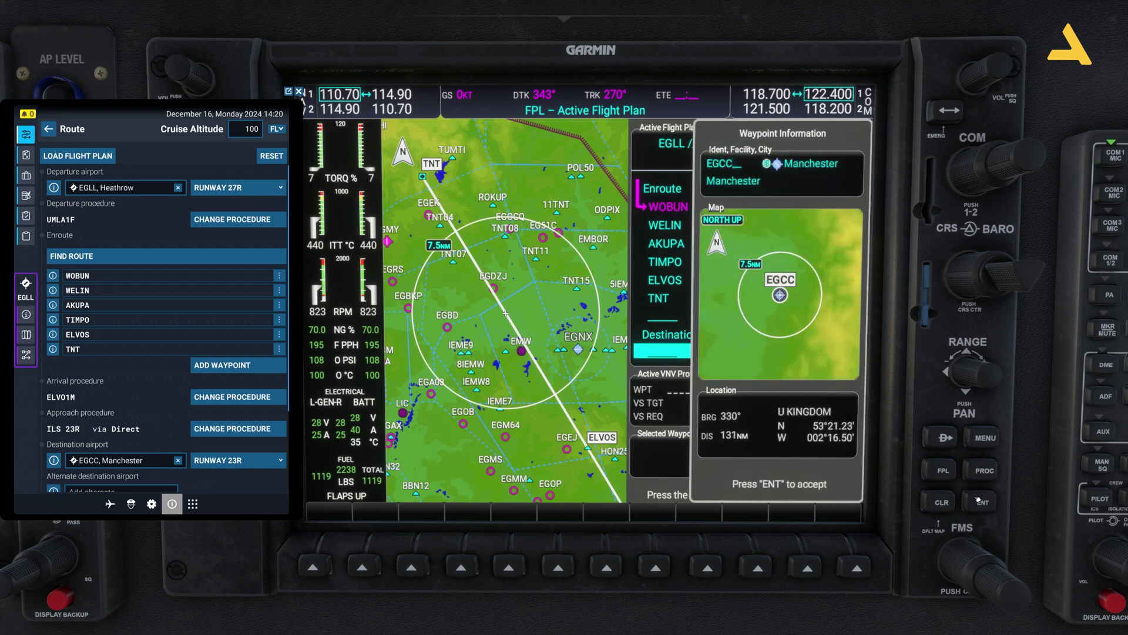
{"action": "left_click", "coordinate": [982, 505]}
{"action": "left_click", "coordinate": [982, 506]}
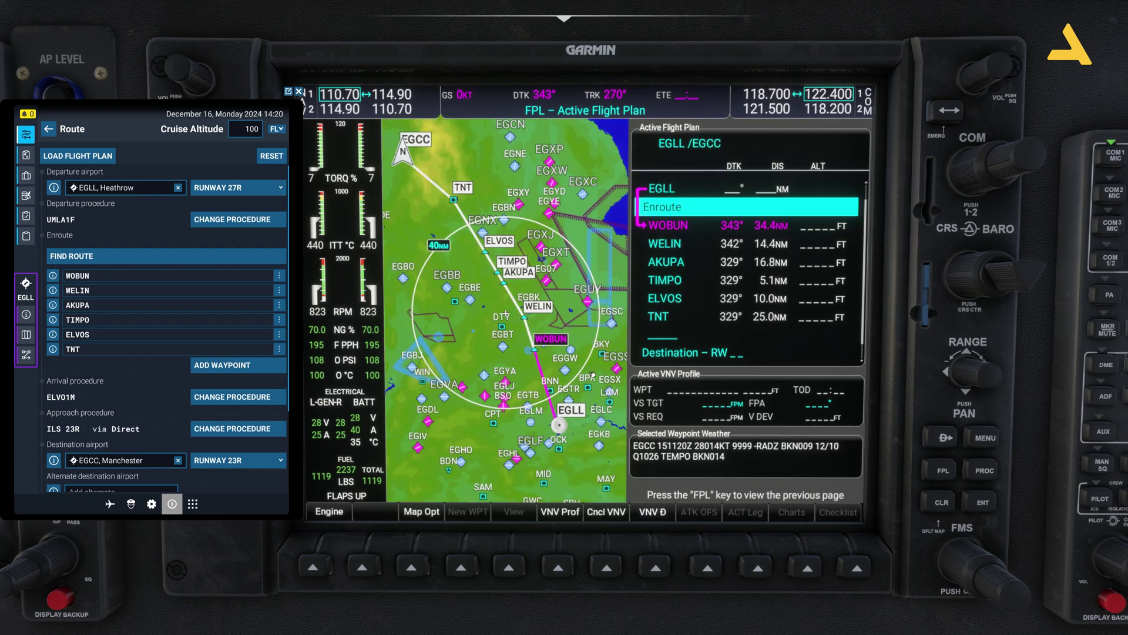
{"action": "scroll", "coordinate": [925, 559], "scroll_direction": "up", "scroll_amount": 2}
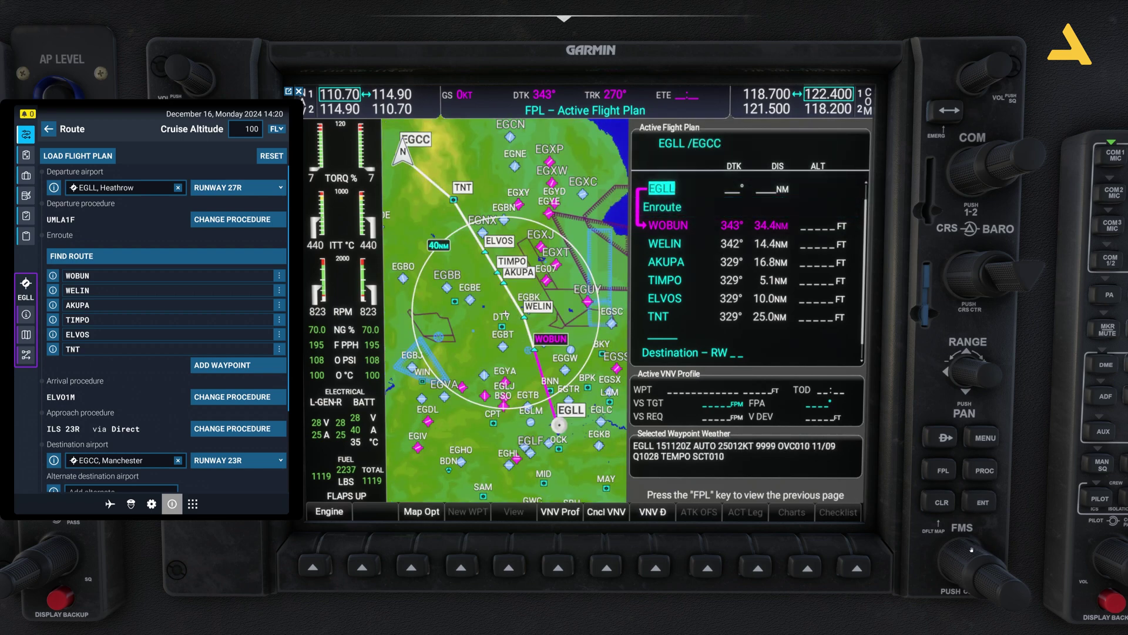
{"action": "scroll", "coordinate": [972, 549], "scroll_direction": "down", "scroll_amount": 3}
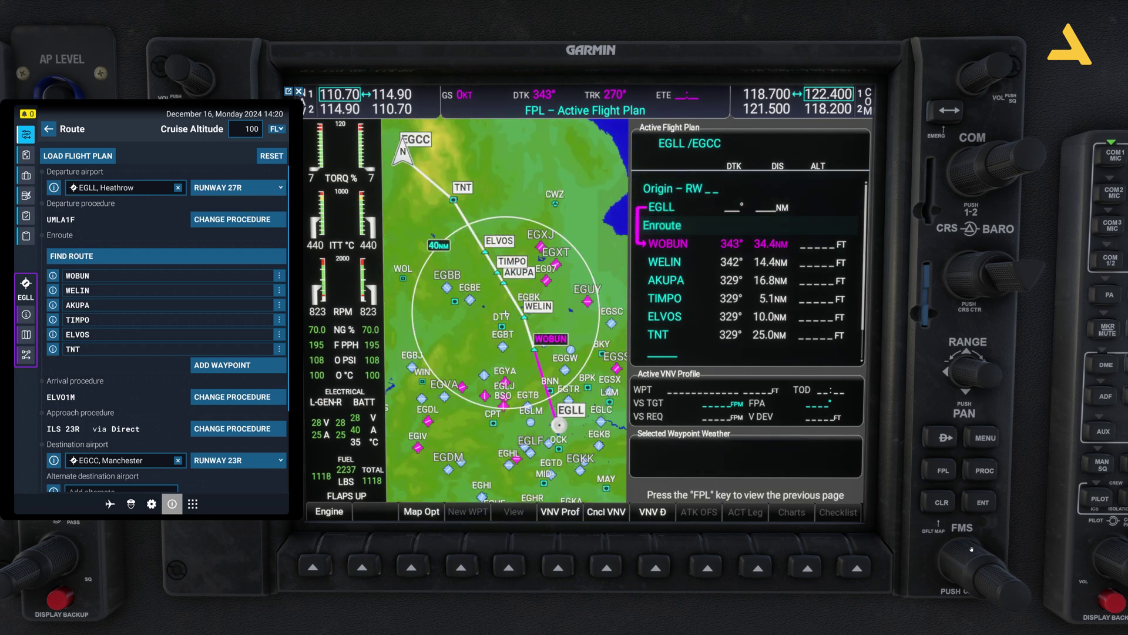
{"action": "scroll", "coordinate": [971, 549], "scroll_direction": "up", "scroll_amount": 2}
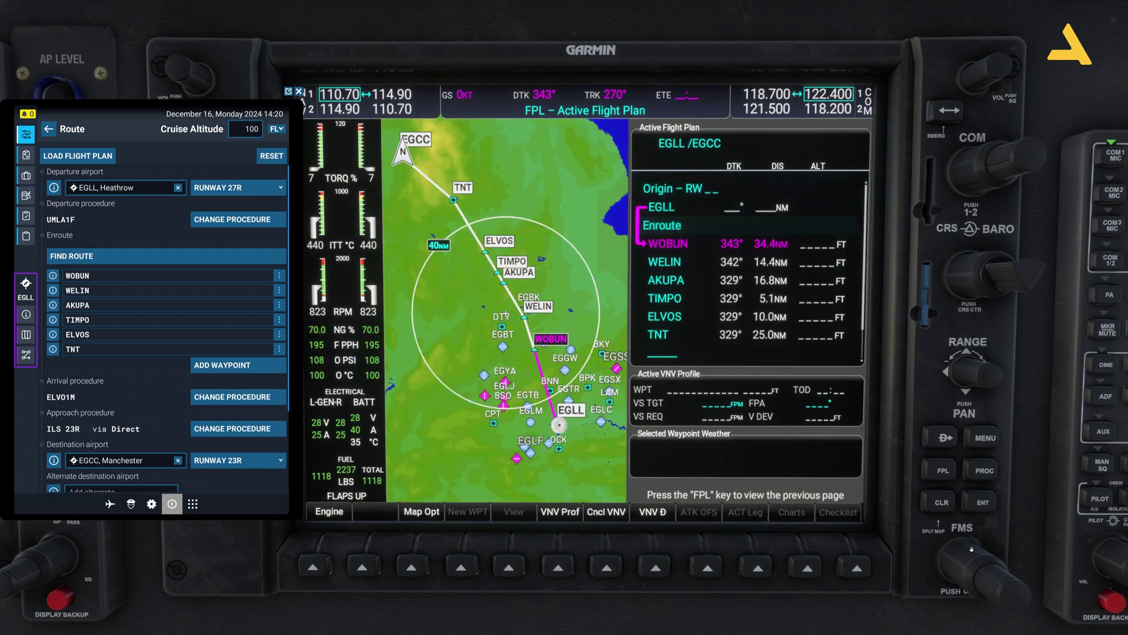
- Select the UMLA1F departure from EGLL runway 27R and load it
{"action": "left_click", "coordinate": [996, 476]}
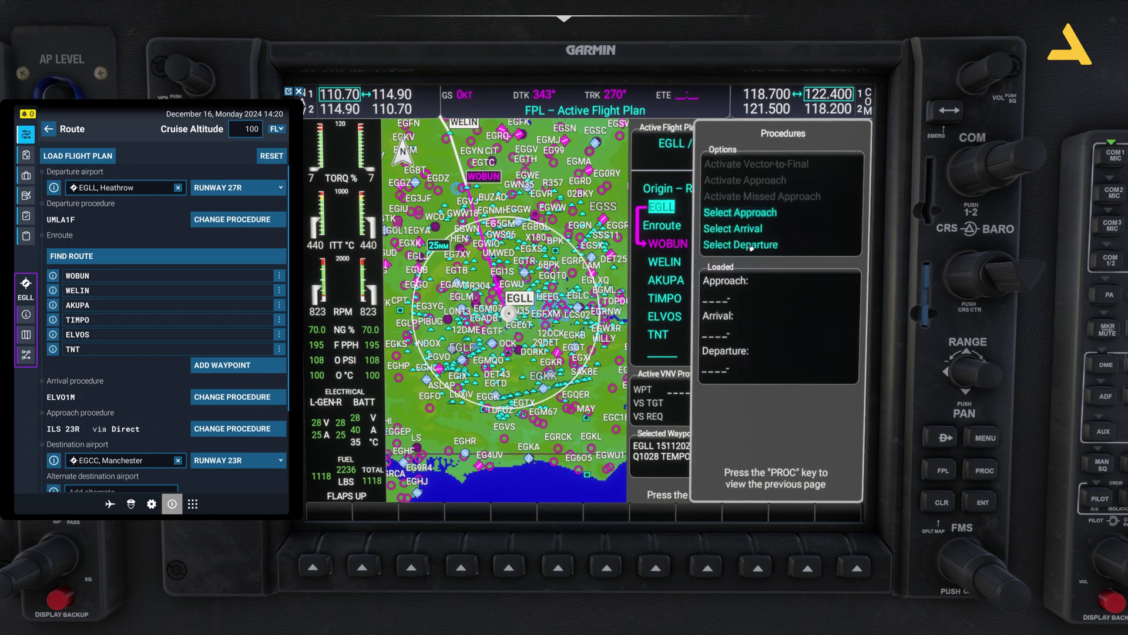
{"action": "scroll", "coordinate": [959, 558], "scroll_direction": "down", "scroll_amount": 2}
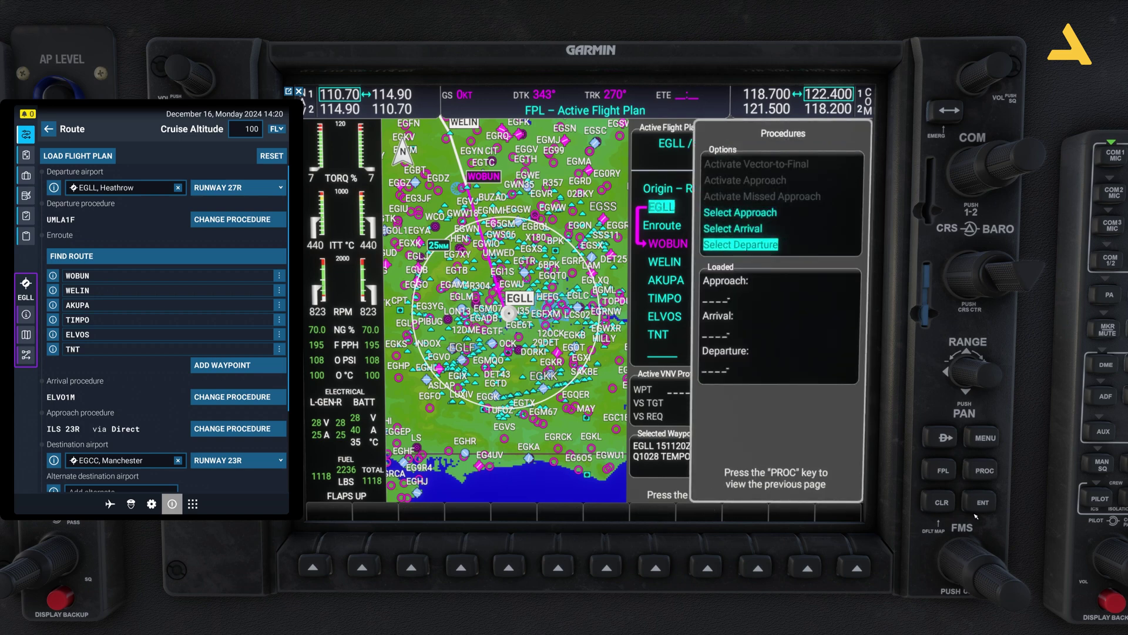
{"action": "left_click", "coordinate": [987, 505]}
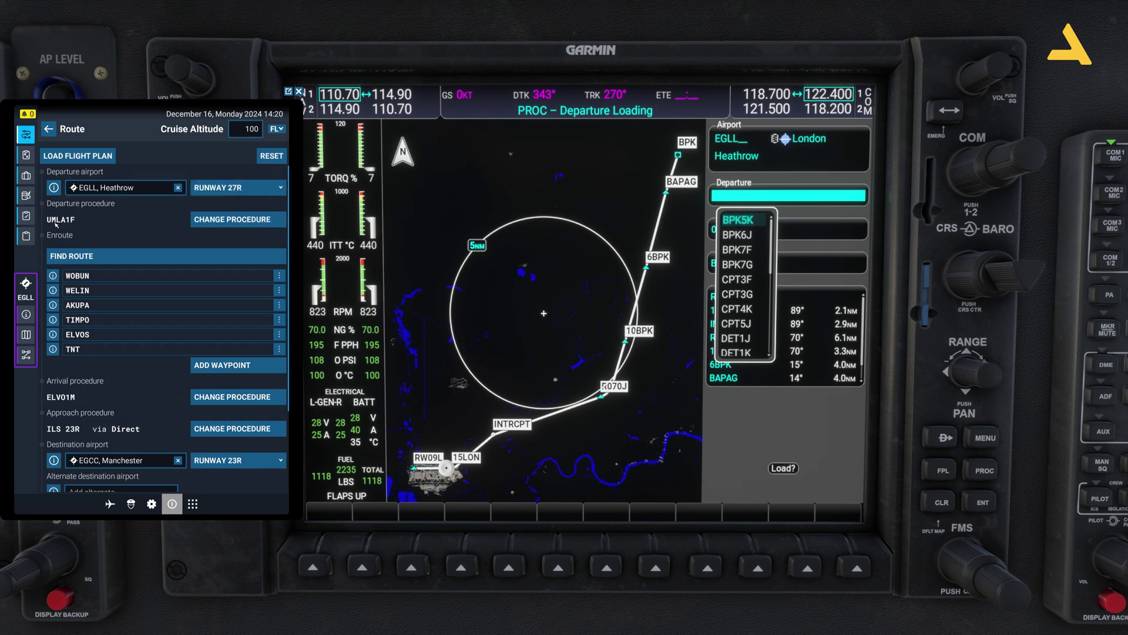
{"action": "scroll", "coordinate": [963, 549], "scroll_direction": "down", "scroll_amount": 20}
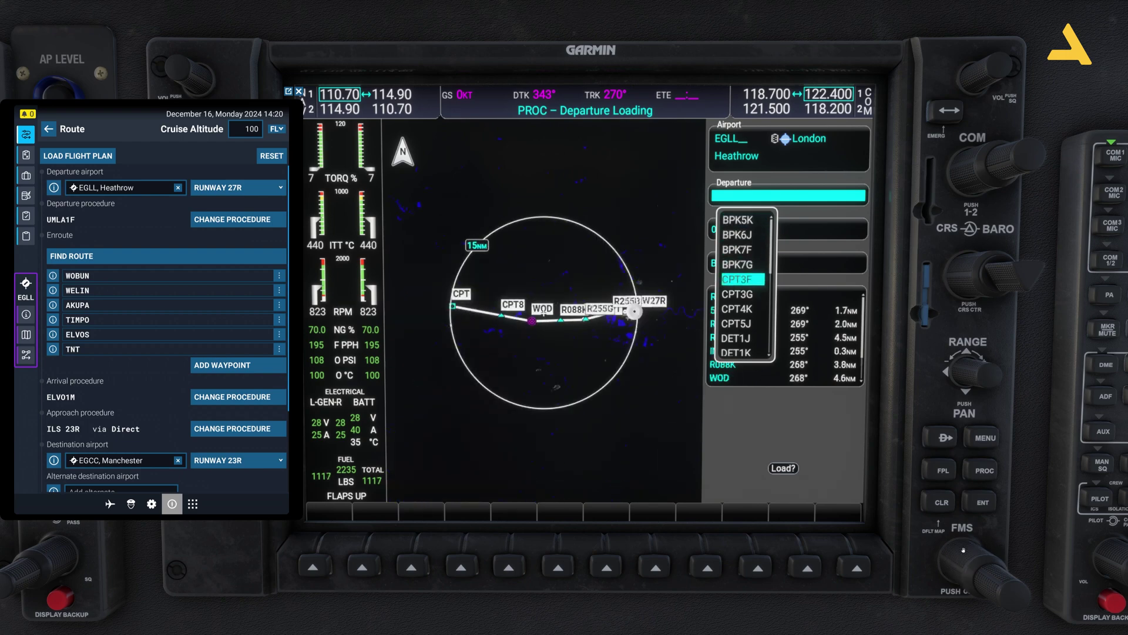
{"action": "scroll", "coordinate": [963, 549], "scroll_direction": "up", "scroll_amount": 1}
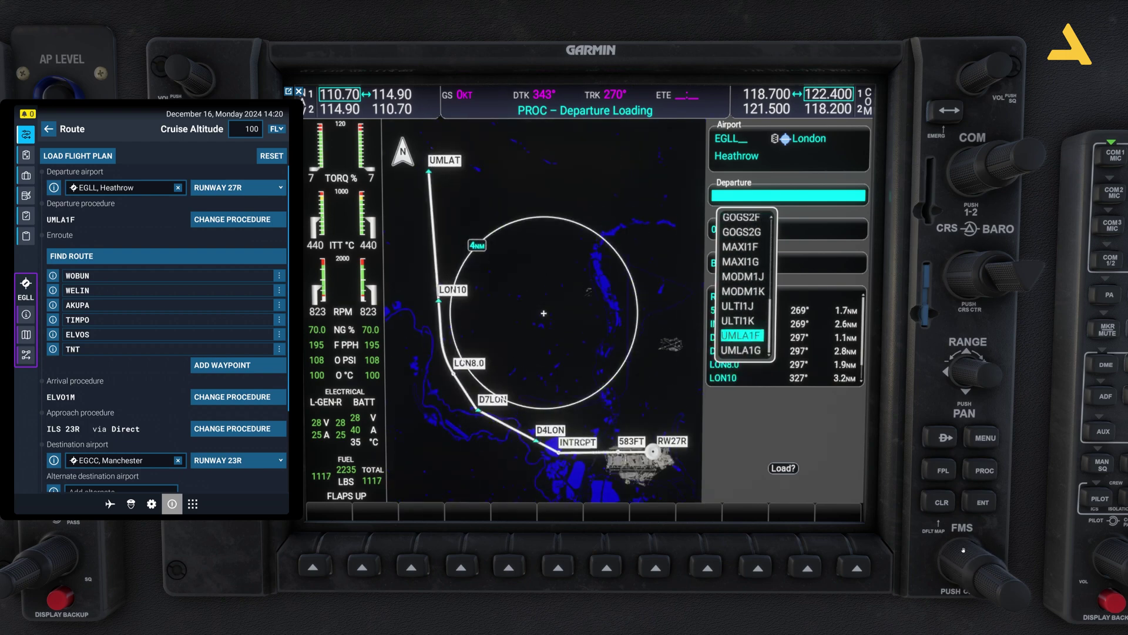
{"action": "left_click", "coordinate": [982, 502]}
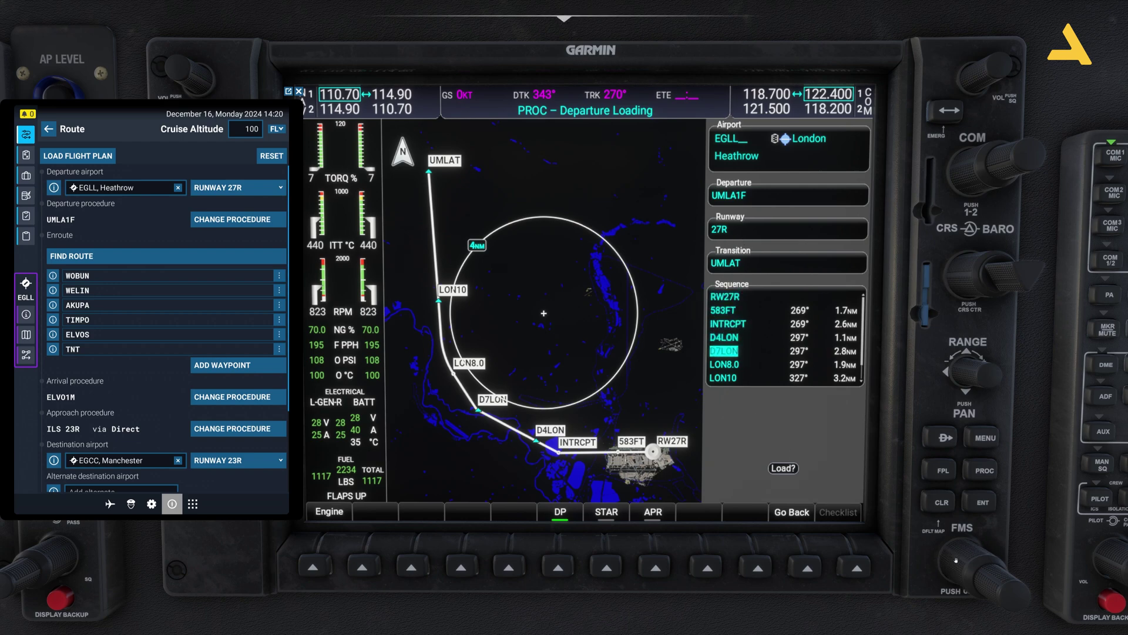
{"action": "left_click", "coordinate": [977, 503]}
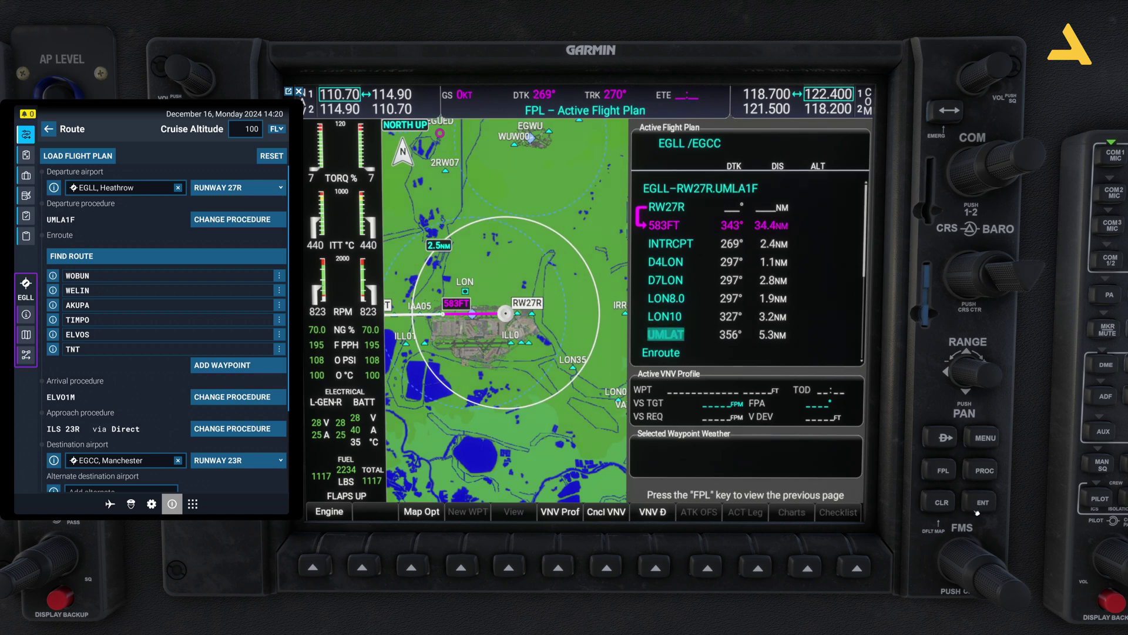
- Choose the EGCC ILS 23R approach with VECTORS transition on the G1000
{"action": "left_click", "coordinate": [980, 471]}
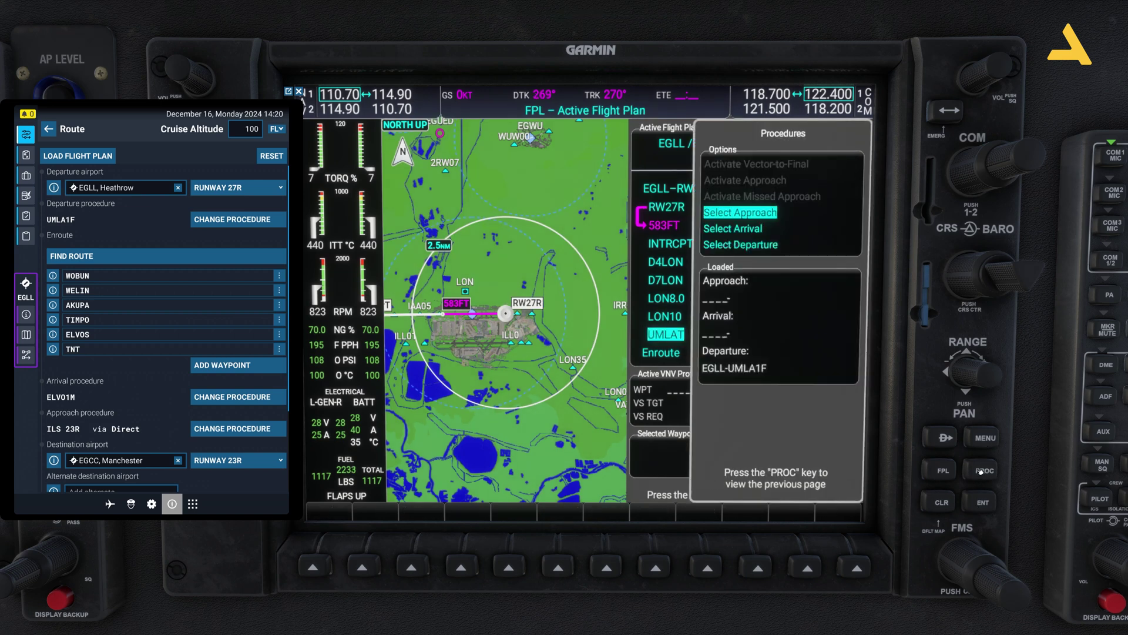
{"action": "left_click", "coordinate": [986, 503]}
{"action": "left_click", "coordinate": [987, 503]}
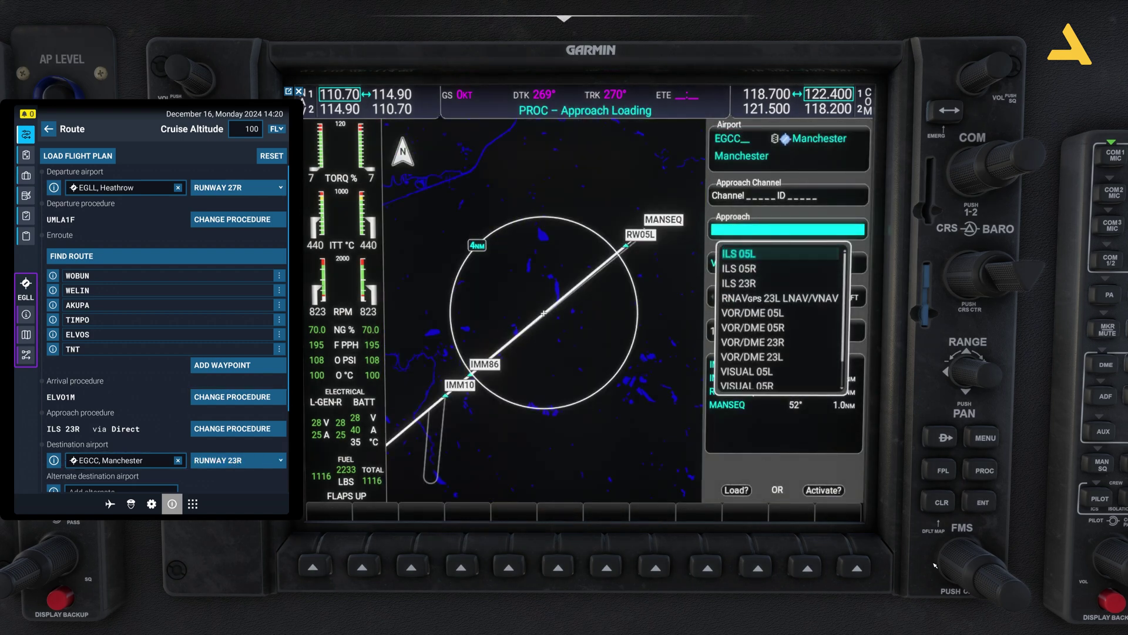
{"action": "scroll", "coordinate": [930, 566], "scroll_direction": "down", "scroll_amount": 2}
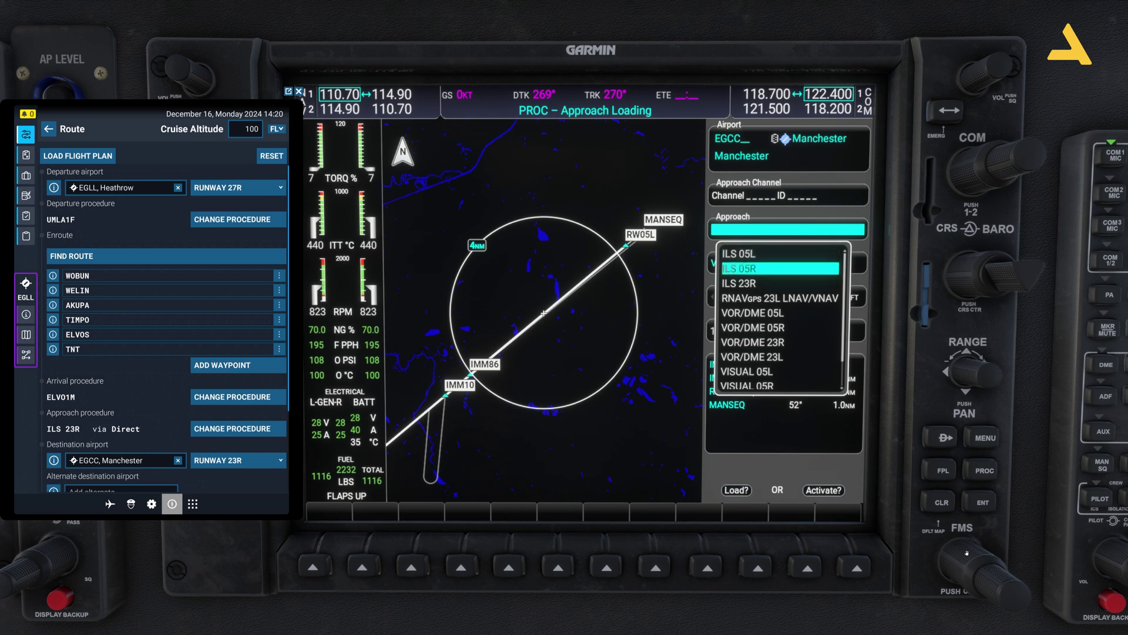
{"action": "left_click", "coordinate": [983, 504]}
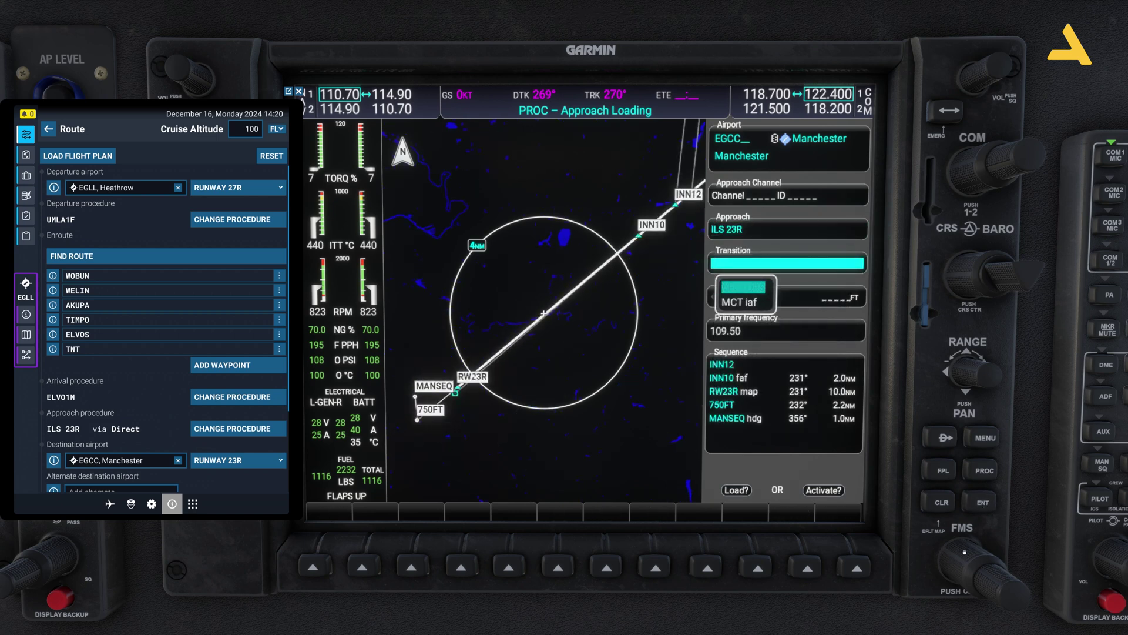
{"action": "left_click", "coordinate": [990, 507]}
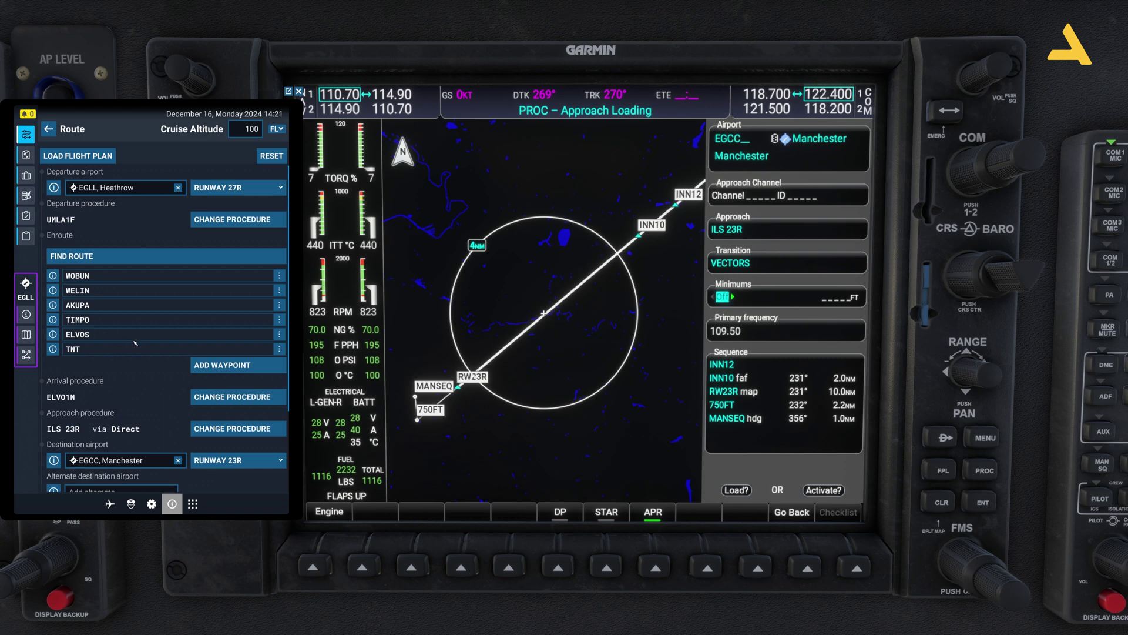
- Check the EFB's EGCC approach page, leaving MCT unticked, and close the tablet
{"action": "left_click", "coordinate": [224, 429]}
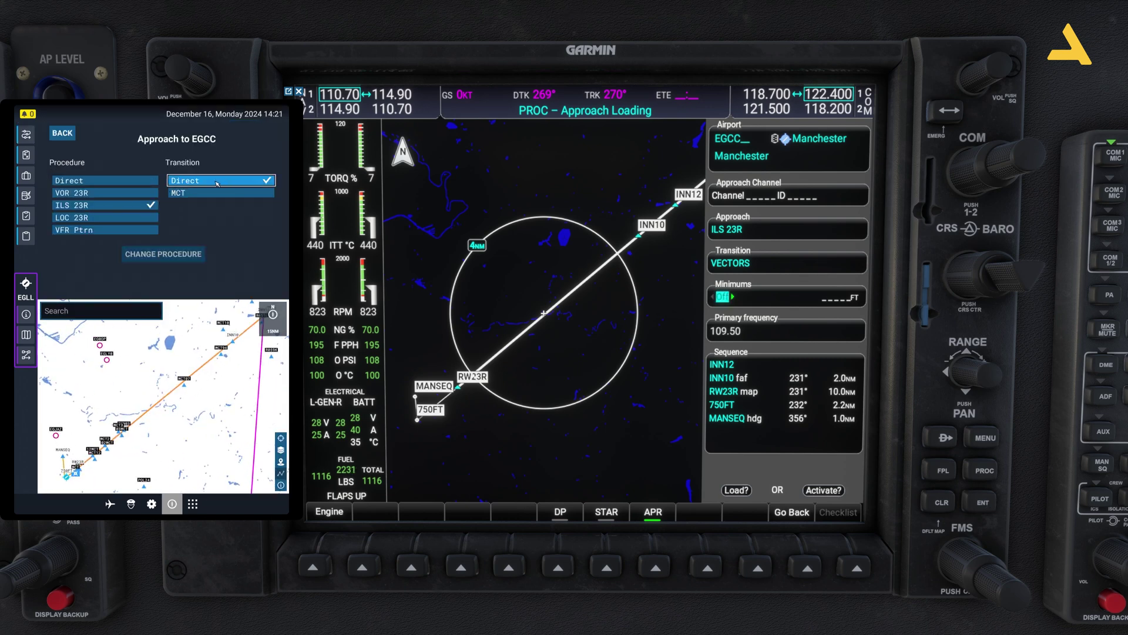
{"action": "left_click", "coordinate": [191, 193]}
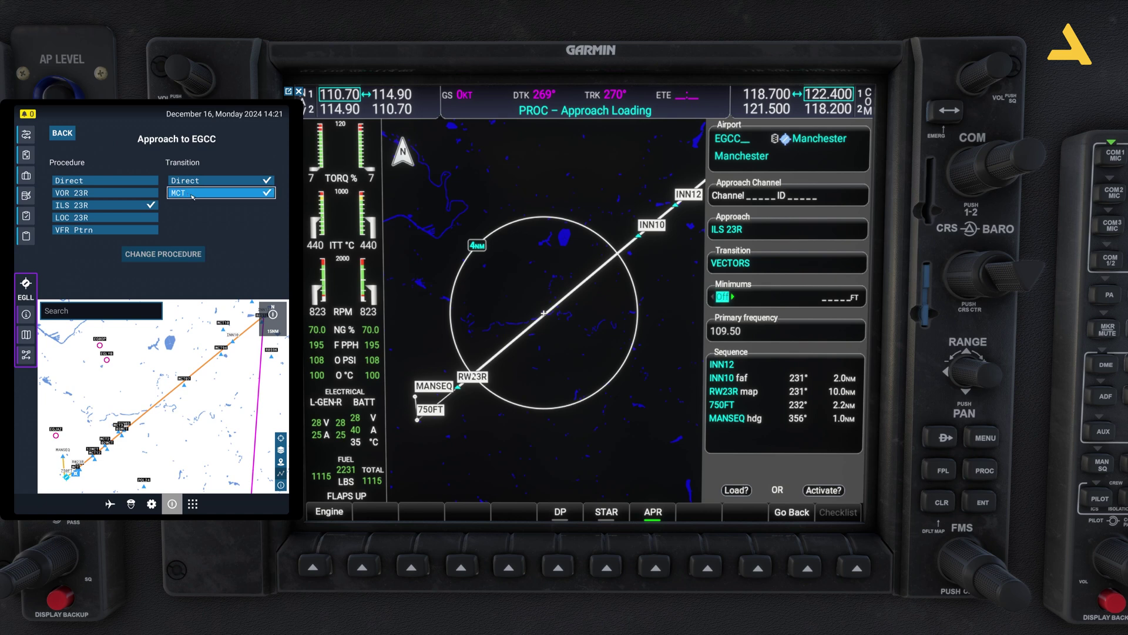
{"action": "left_click", "coordinate": [192, 196]}
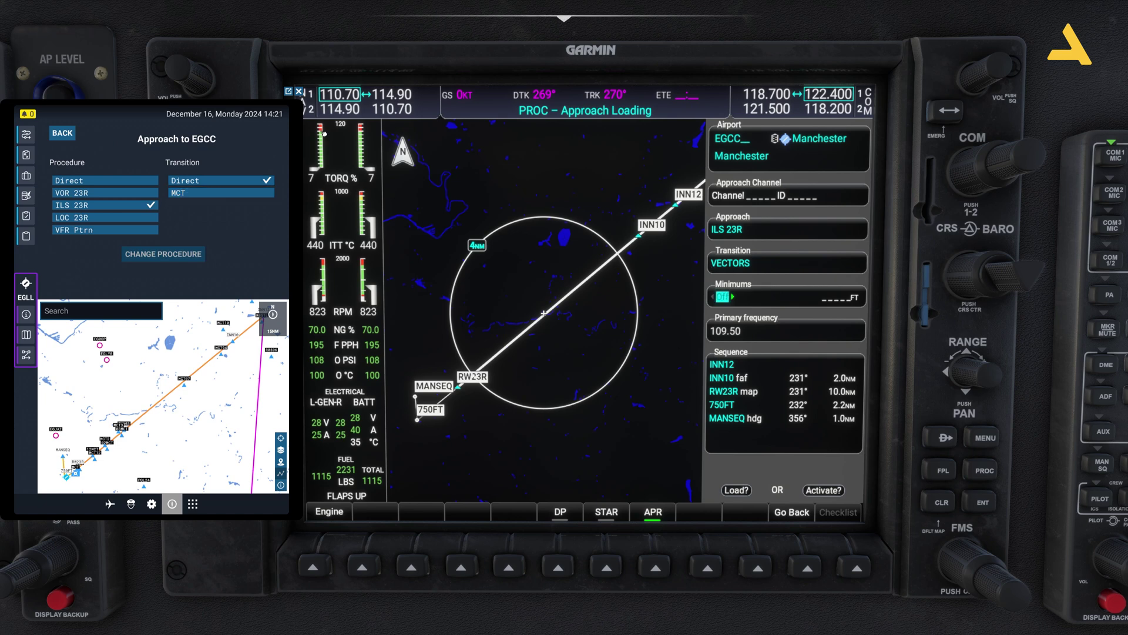
{"action": "left_click", "coordinate": [299, 92]}
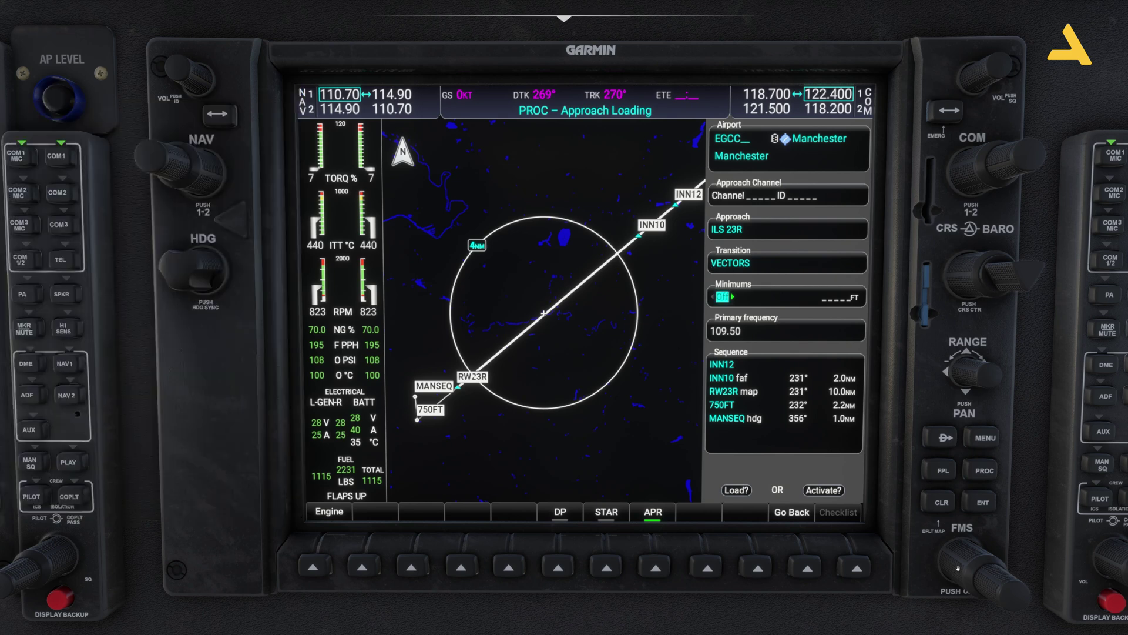
- Clear the pending approach, return to the flight plan, and restart approach selection
{"action": "scroll", "coordinate": [959, 565], "scroll_direction": "up", "scroll_amount": 7}
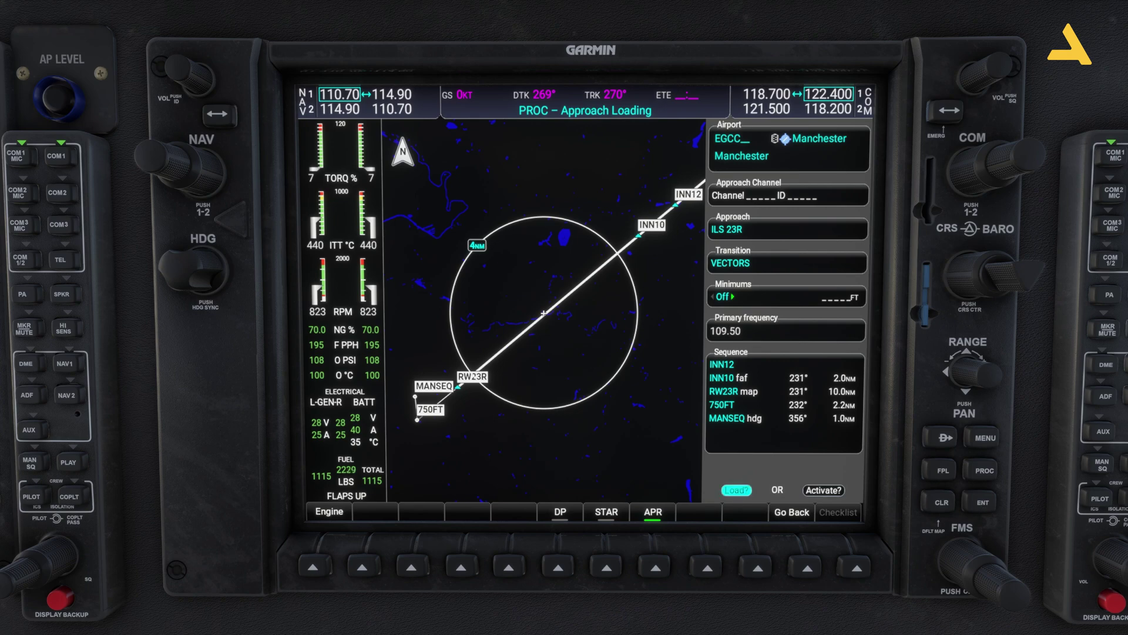
{"action": "left_click", "coordinate": [939, 504]}
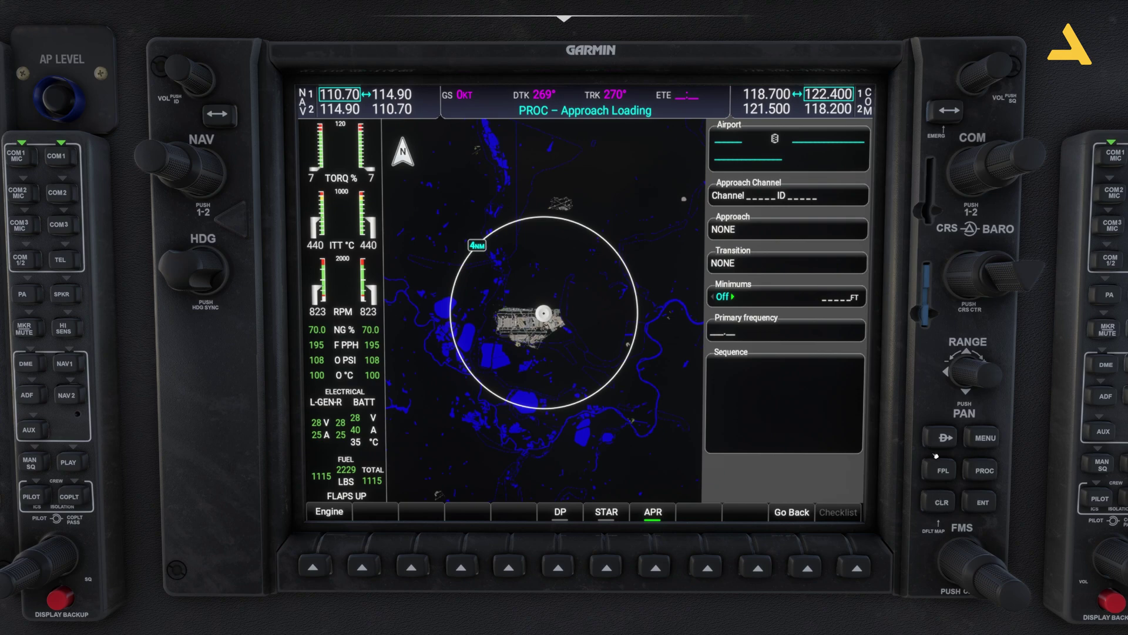
{"action": "left_click", "coordinate": [944, 470]}
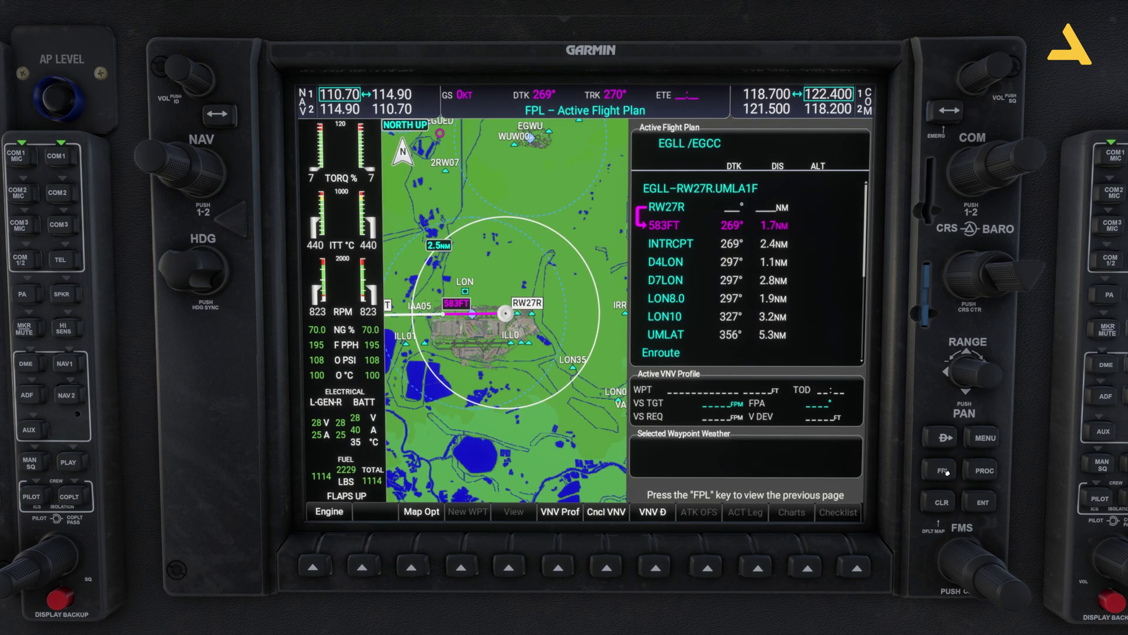
{"action": "left_click", "coordinate": [987, 474]}
{"action": "left_click", "coordinate": [987, 473]}
{"action": "left_click", "coordinate": [989, 473]}
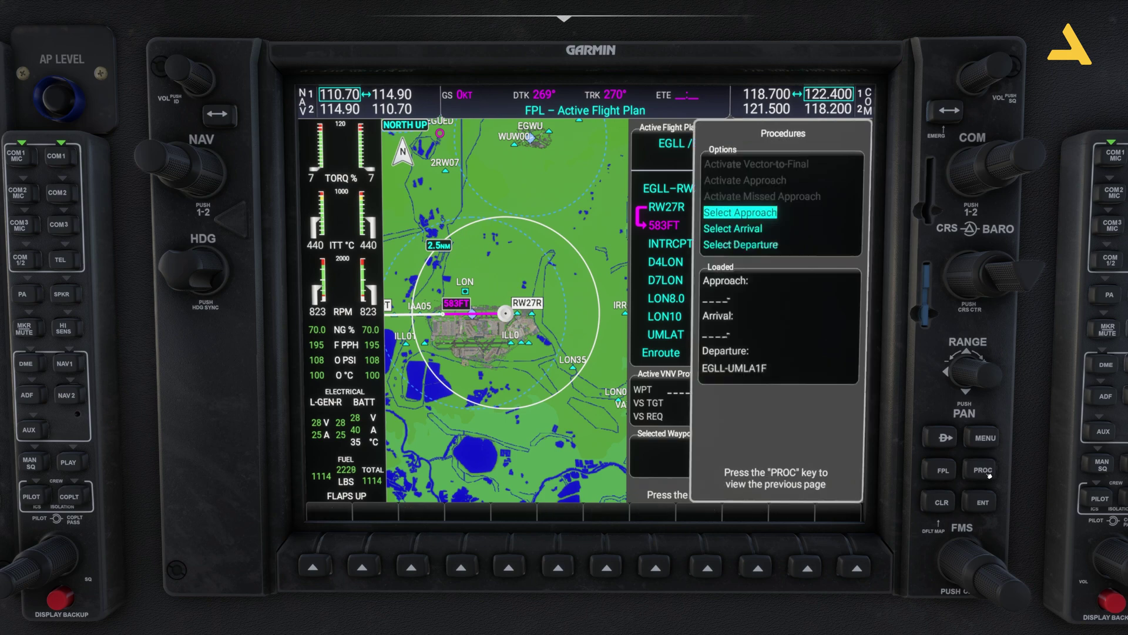
{"action": "left_click", "coordinate": [983, 502]}
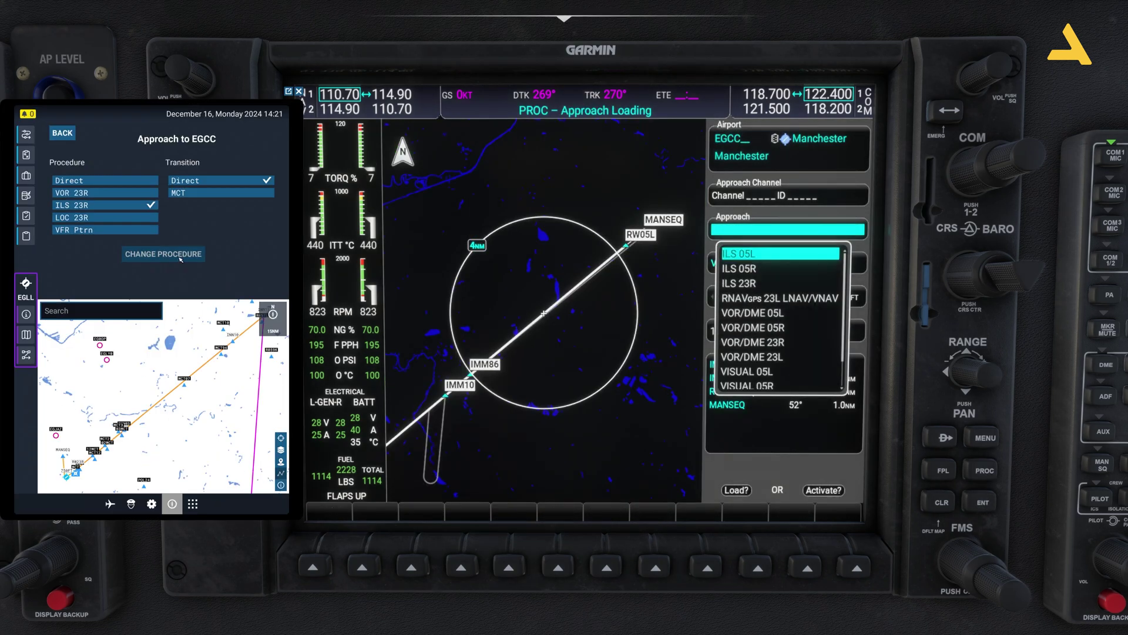
- Load the ILS 23R vectors approach into the flight plan, accepting the GPS warning
{"action": "left_click", "coordinate": [62, 132]}
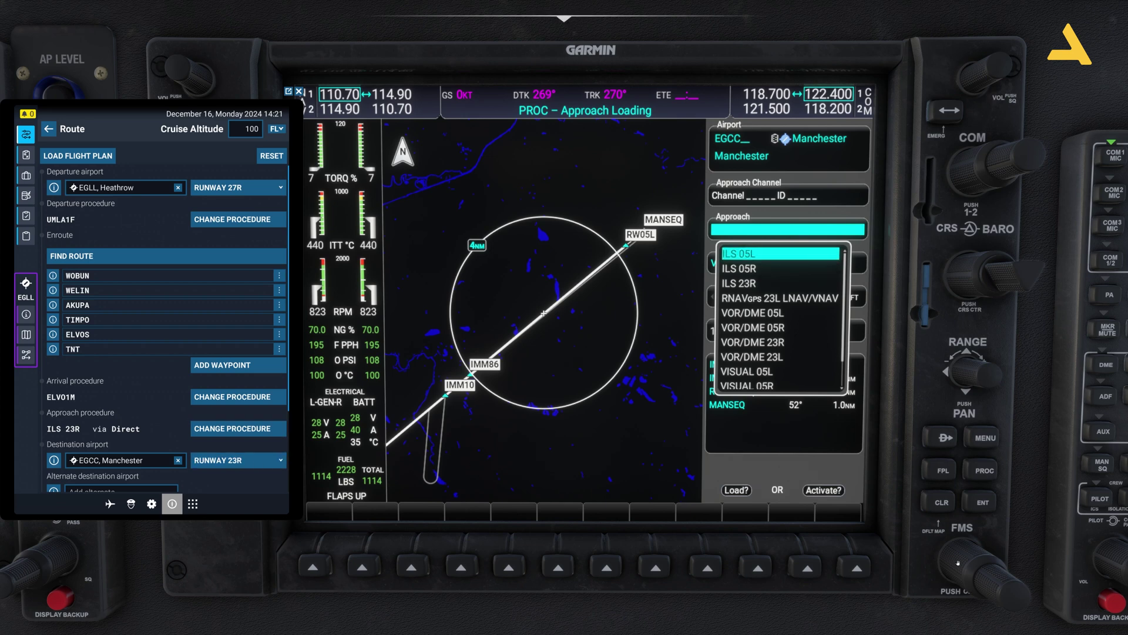
{"action": "scroll", "coordinate": [958, 553], "scroll_direction": "down", "scroll_amount": 2}
{"action": "left_click", "coordinate": [972, 505]}
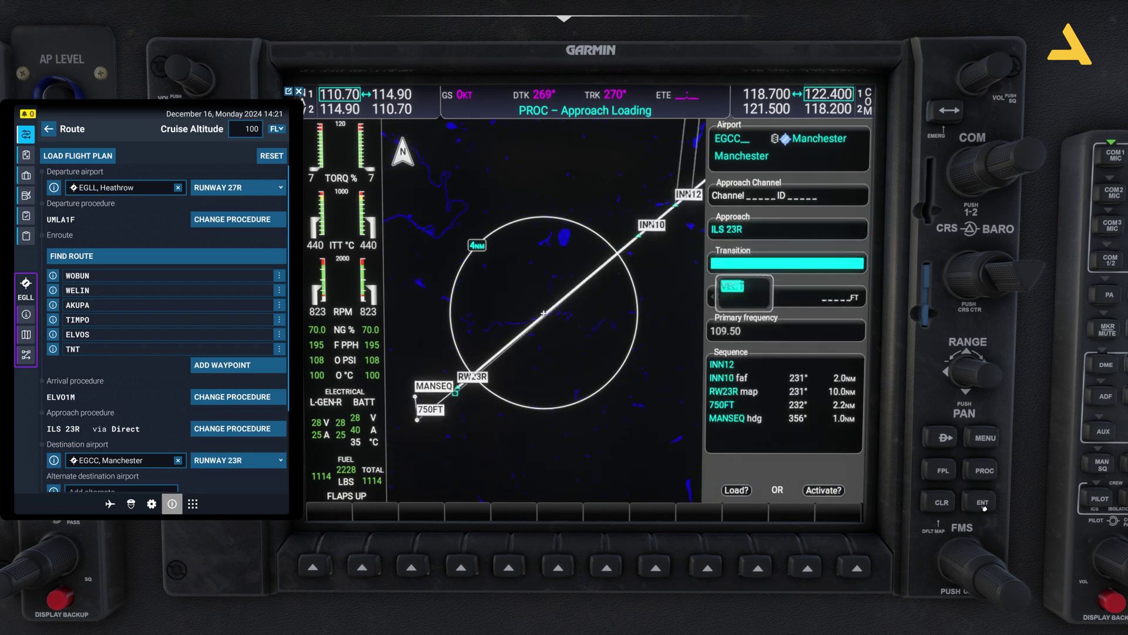
{"action": "left_click", "coordinate": [972, 506]}
{"action": "scroll", "coordinate": [959, 549], "scroll_direction": "down", "scroll_amount": 5}
{"action": "scroll", "coordinate": [959, 549], "scroll_direction": "down", "scroll_amount": 1}
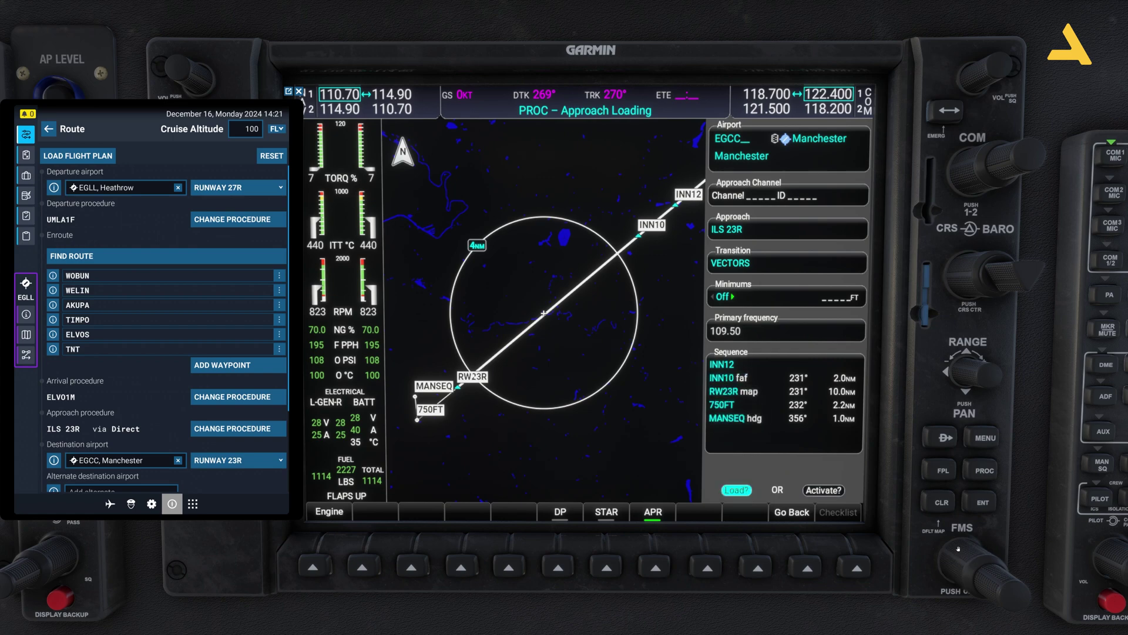
{"action": "left_click", "coordinate": [976, 504]}
{"action": "left_click", "coordinate": [975, 504]}
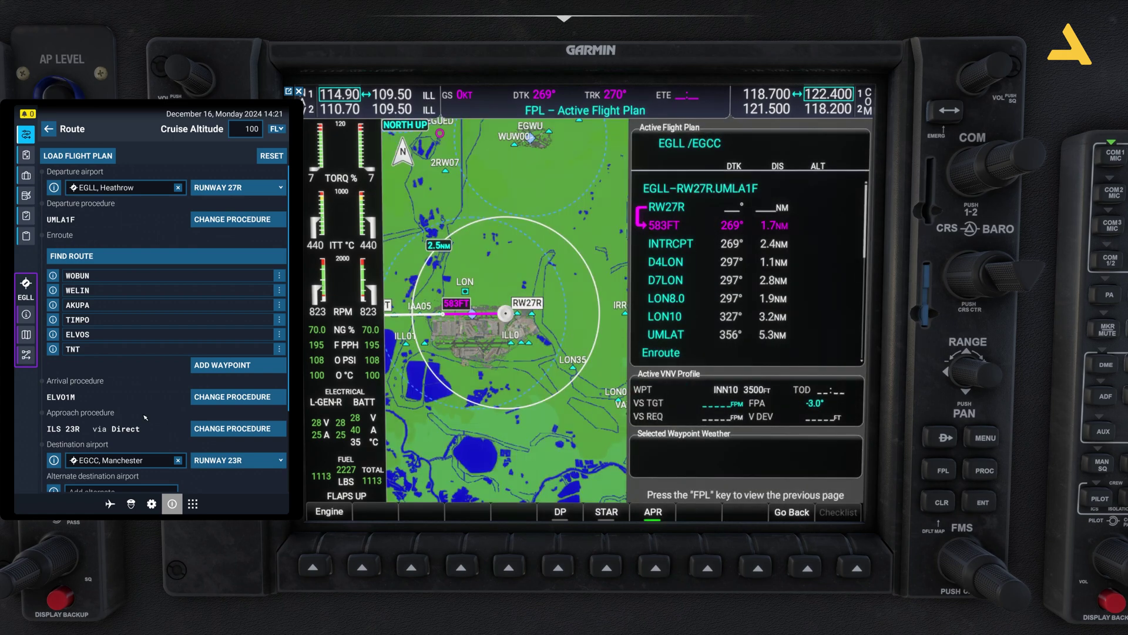
- Load the ELVO1M arrival with the ELVOS transition for Manchester runway 23R into the G1000 plan
{"action": "left_click", "coordinate": [996, 476]}
{"action": "scroll", "coordinate": [969, 557], "scroll_direction": "down", "scroll_amount": 3}
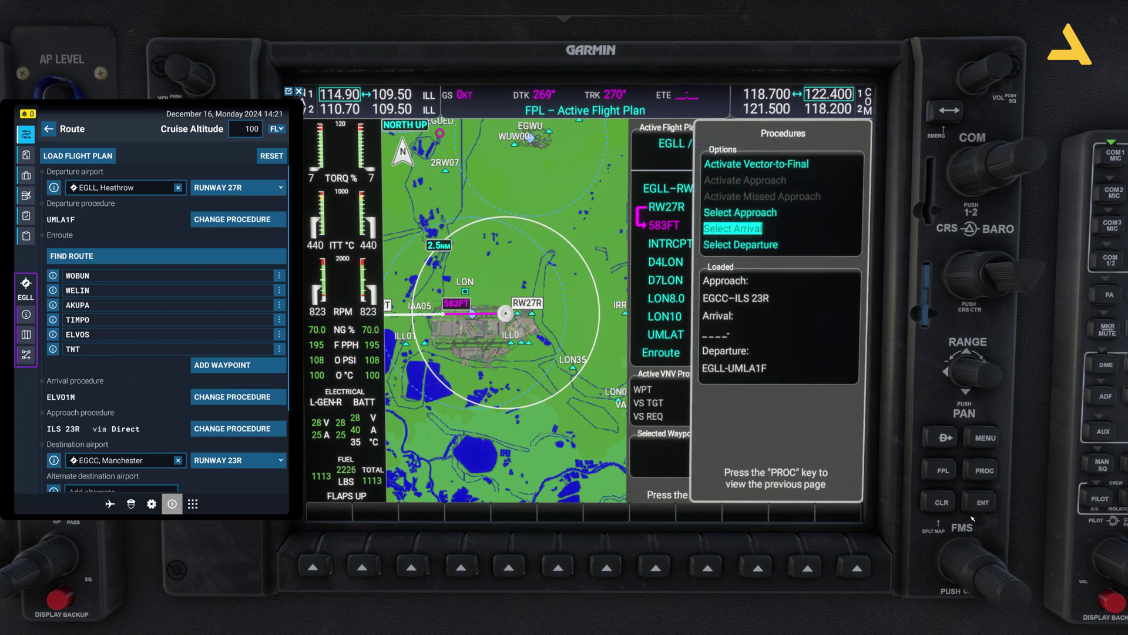
{"action": "left_click", "coordinate": [981, 501]}
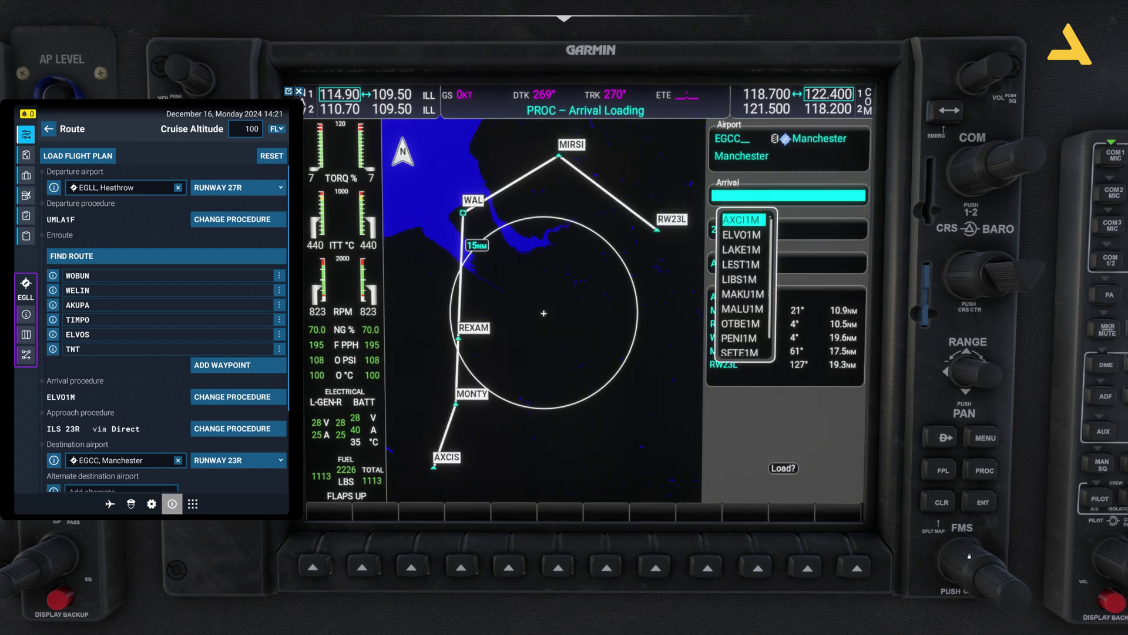
{"action": "scroll", "coordinate": [969, 556], "scroll_direction": "down", "scroll_amount": 2}
{"action": "scroll", "coordinate": [969, 556], "scroll_direction": "up", "scroll_amount": 1}
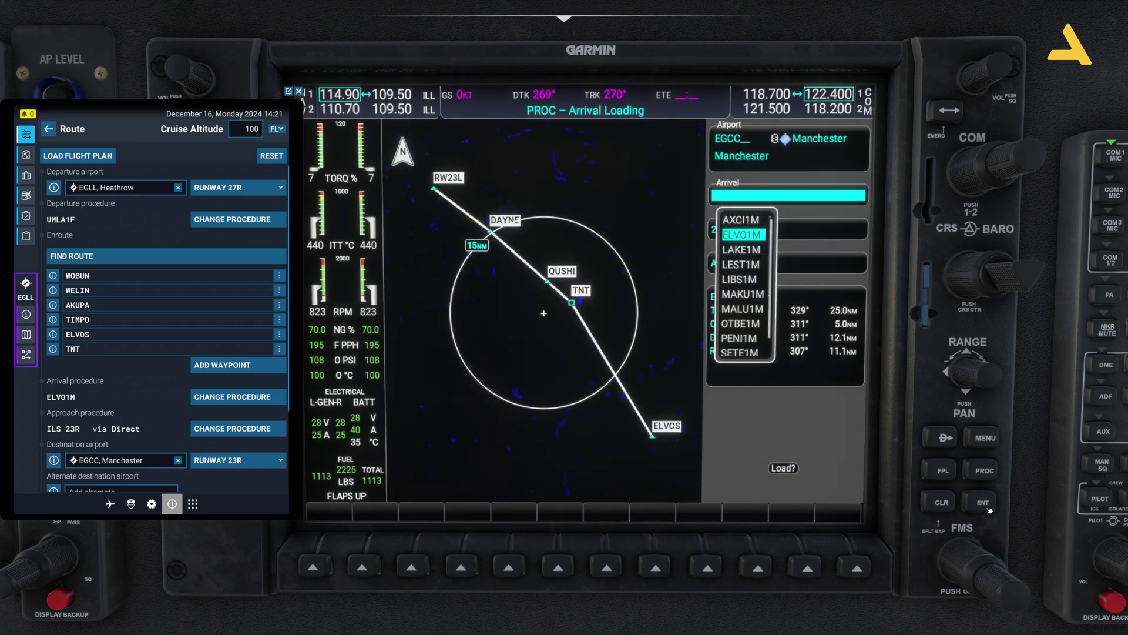
{"action": "left_click", "coordinate": [970, 554]}
{"action": "scroll", "coordinate": [961, 559], "scroll_direction": "down", "scroll_amount": 1}
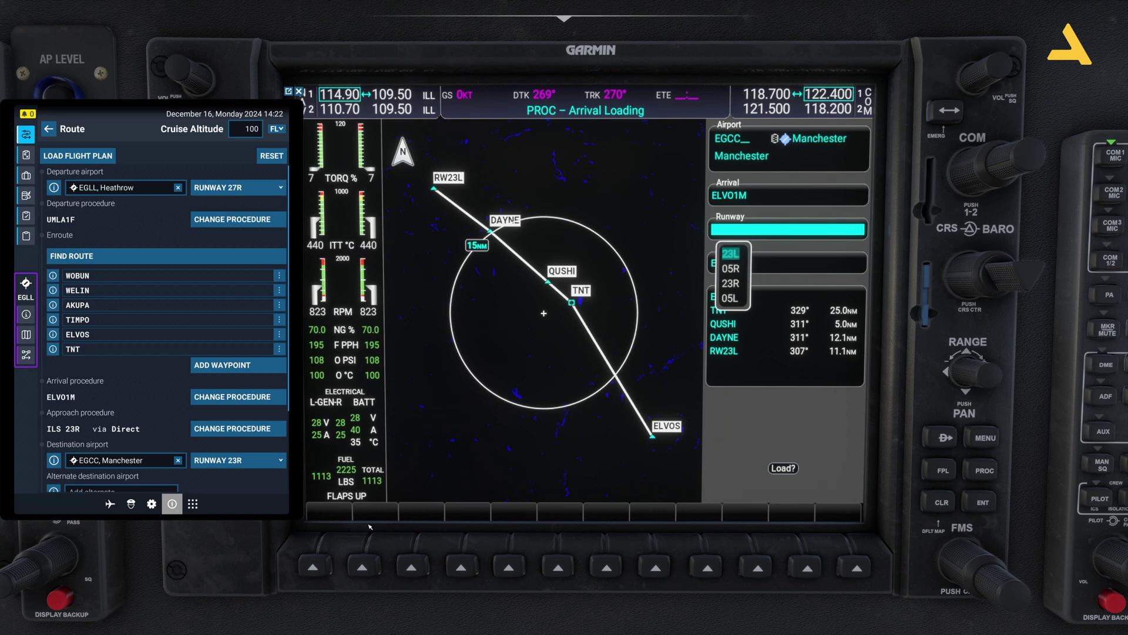
{"action": "scroll", "coordinate": [954, 562], "scroll_direction": "down", "scroll_amount": 2}
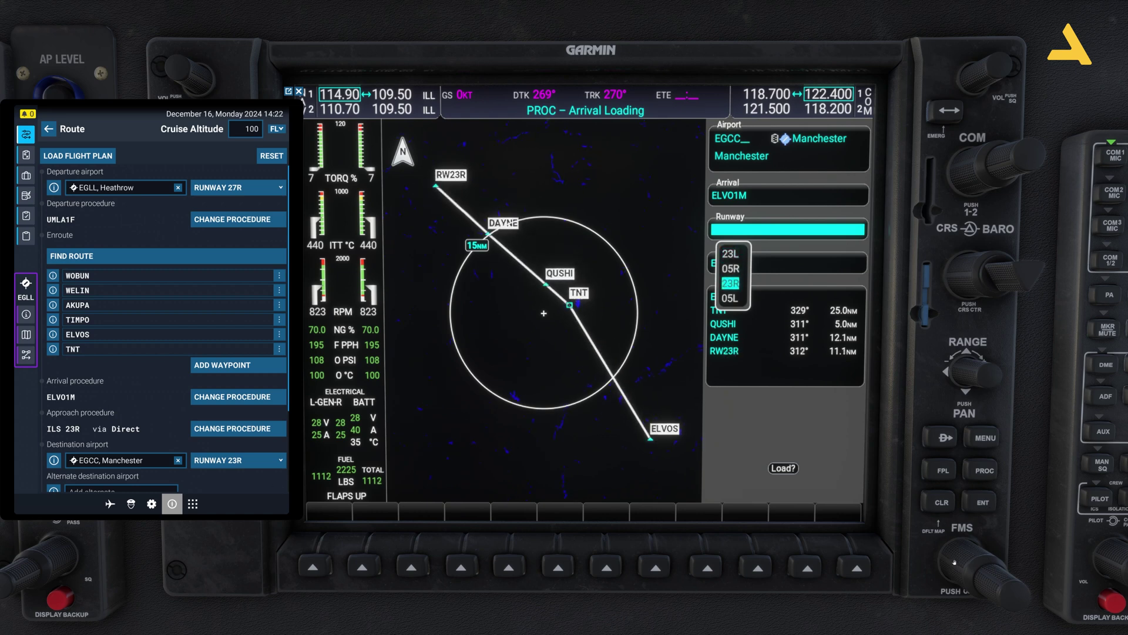
{"action": "left_click", "coordinate": [980, 503]}
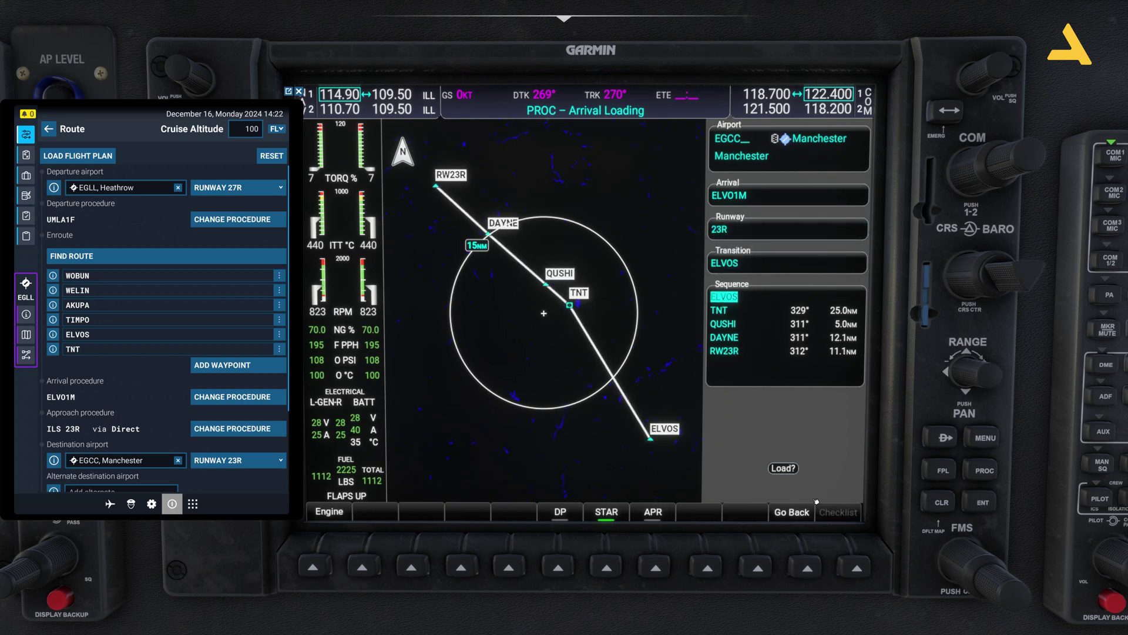
{"action": "scroll", "coordinate": [964, 553], "scroll_direction": "down", "scroll_amount": 4}
{"action": "left_click", "coordinate": [982, 501]}
{"action": "scroll", "coordinate": [964, 372], "scroll_direction": "down", "scroll_amount": 8}
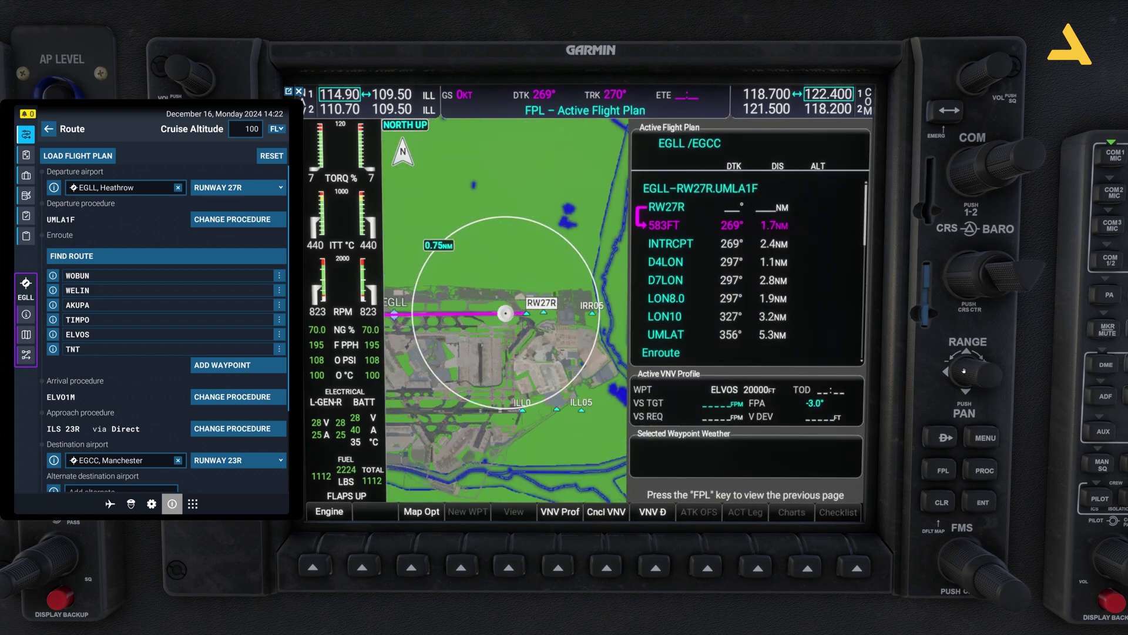
{"action": "scroll", "coordinate": [964, 371], "scroll_direction": "down", "scroll_amount": 5}
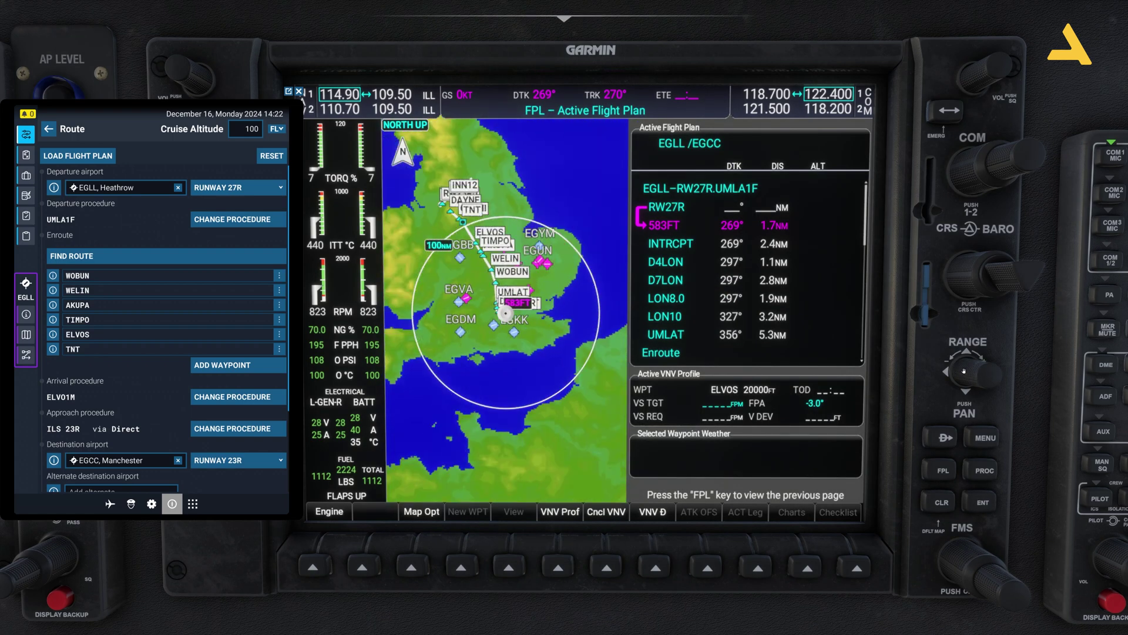
{"action": "scroll", "coordinate": [964, 370], "scroll_direction": "up", "scroll_amount": 1}
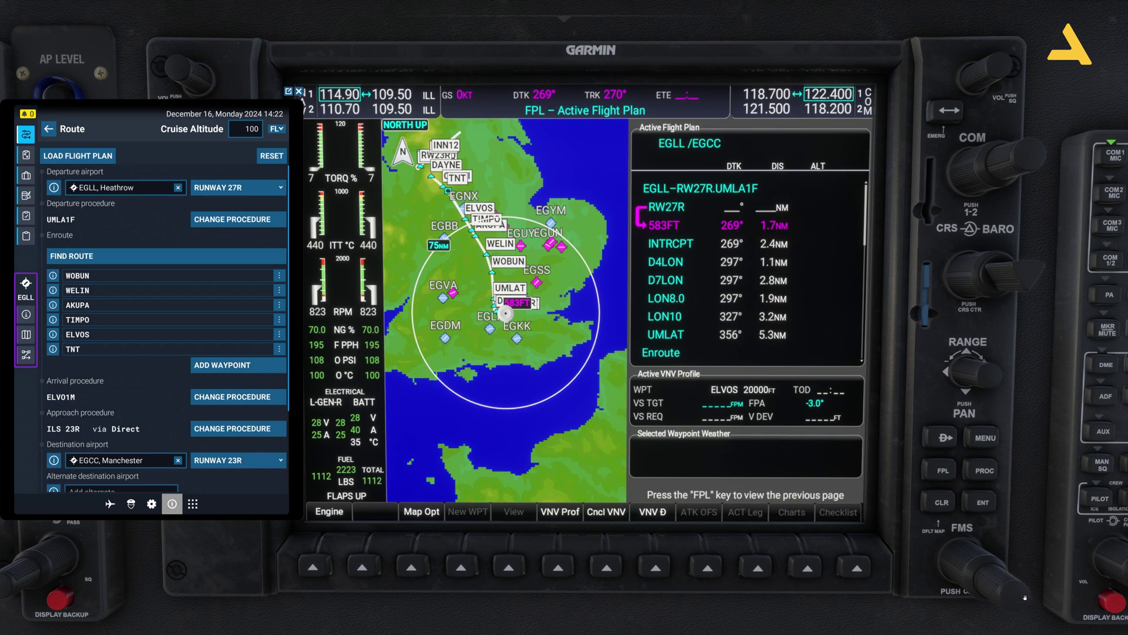
{"action": "left_click", "coordinate": [958, 564]}
{"action": "scroll", "coordinate": [958, 564], "scroll_direction": "down", "scroll_amount": 1}
{"action": "scroll", "coordinate": [959, 564], "scroll_direction": "down", "scroll_amount": 8}
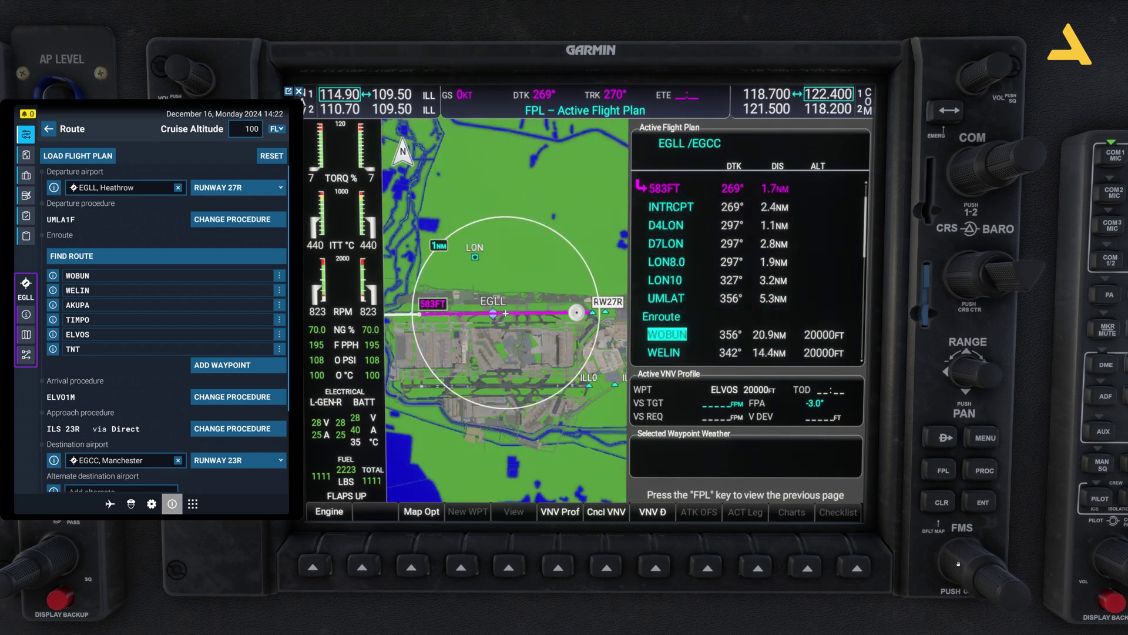
{"action": "scroll", "coordinate": [958, 564], "scroll_direction": "down", "scroll_amount": 4}
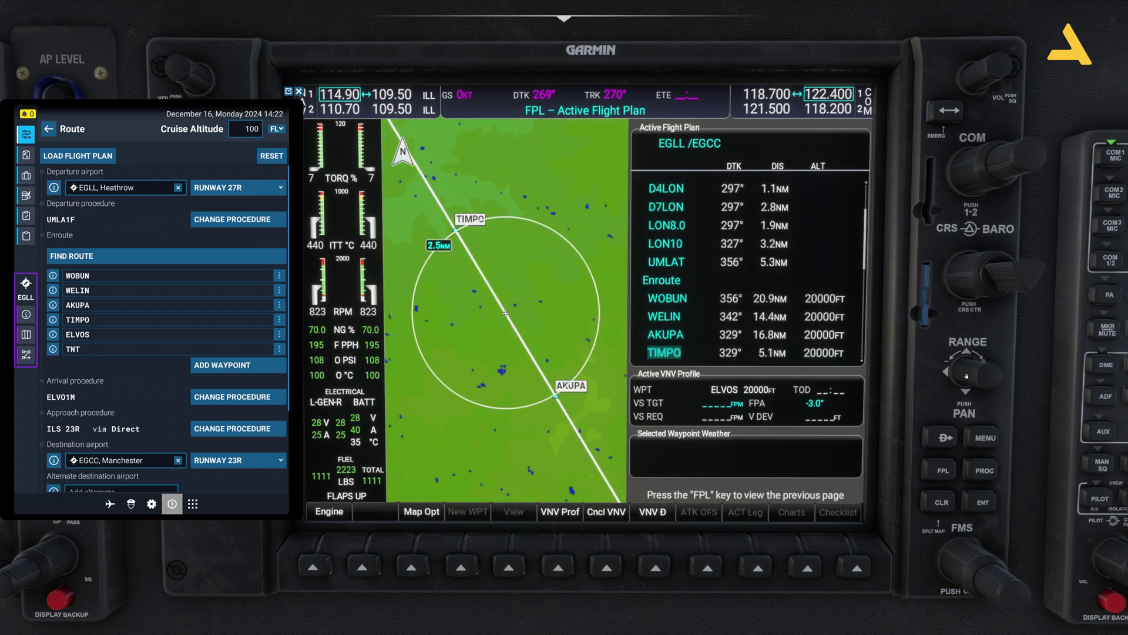
{"action": "scroll", "coordinate": [967, 375], "scroll_direction": "up", "scroll_amount": 6}
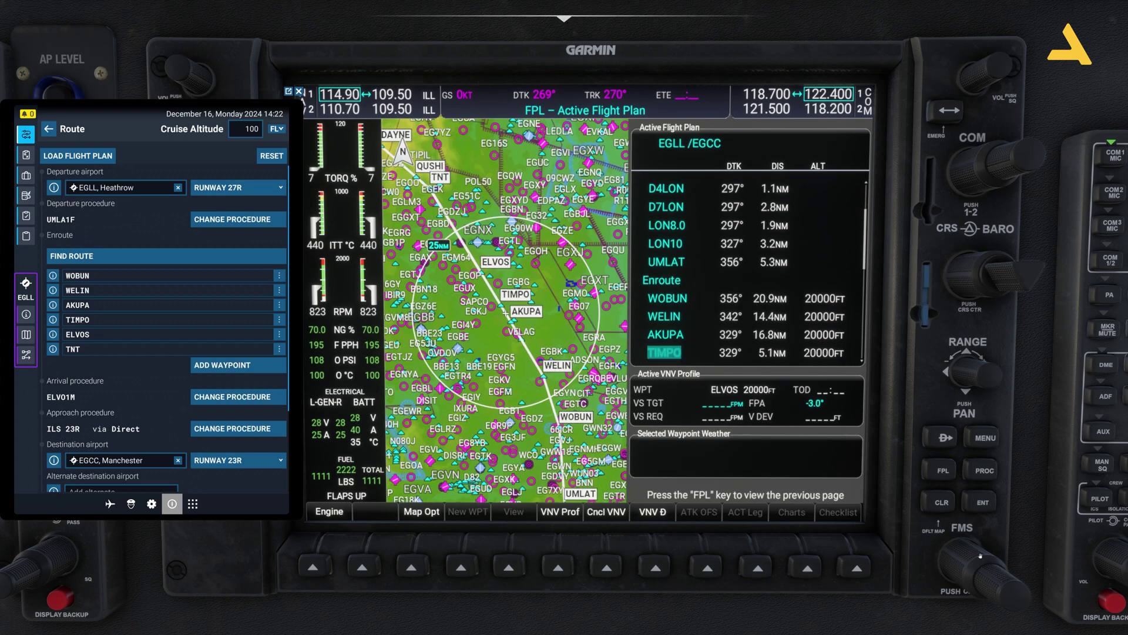
{"action": "scroll", "coordinate": [955, 563], "scroll_direction": "down", "scroll_amount": 1}
{"action": "scroll", "coordinate": [955, 563], "scroll_direction": "down", "scroll_amount": 1}
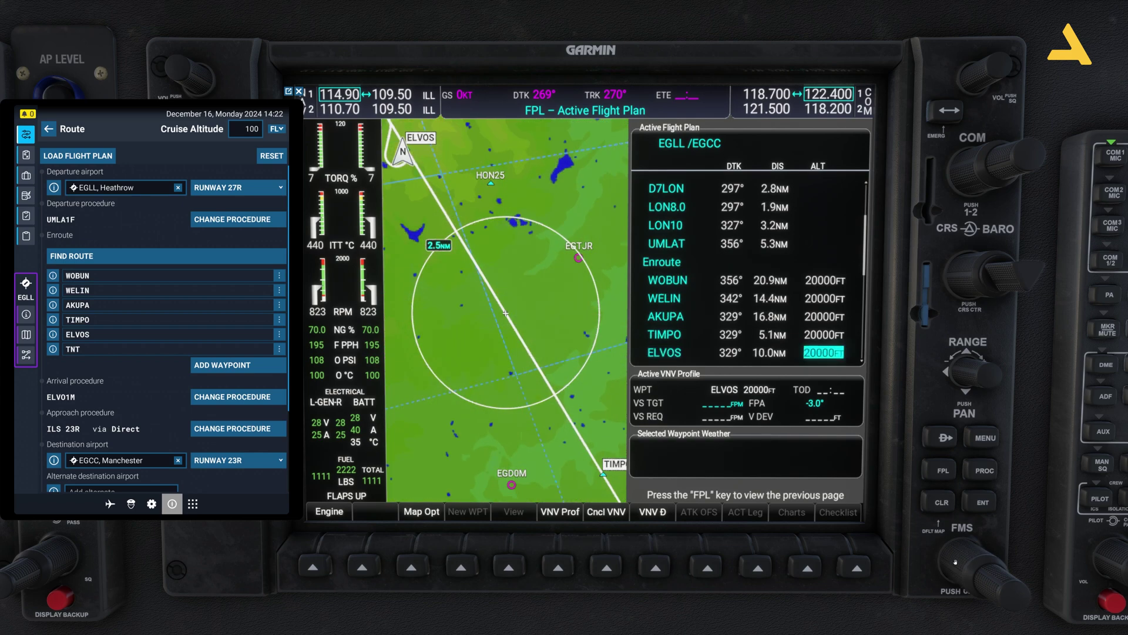
{"action": "scroll", "coordinate": [955, 563], "scroll_direction": "down", "scroll_amount": 1}
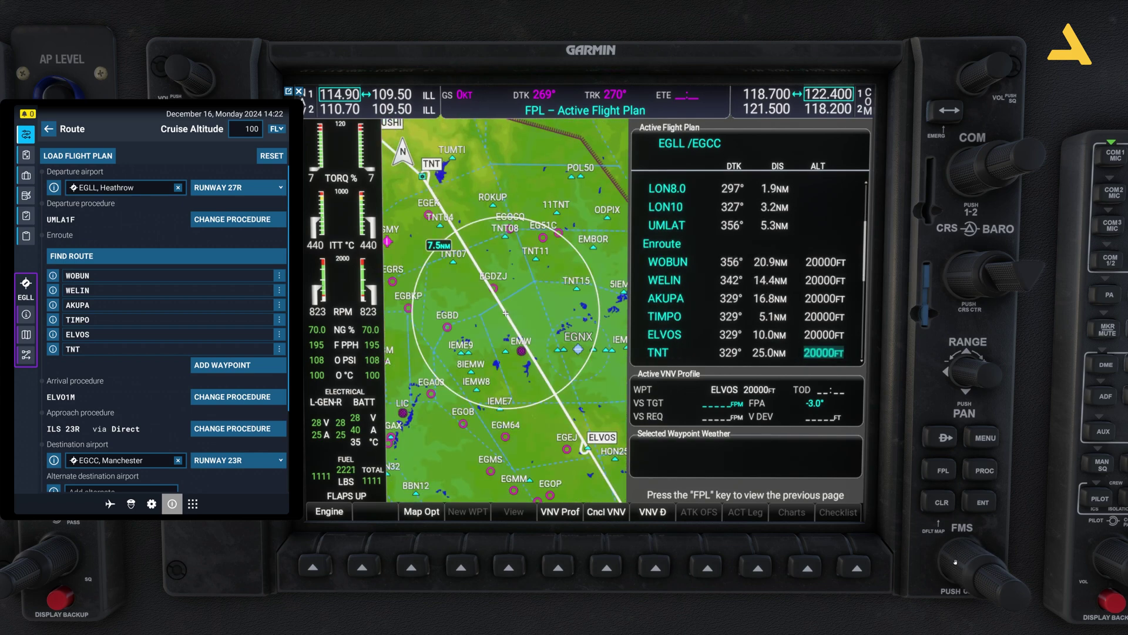
{"action": "scroll", "coordinate": [955, 563], "scroll_direction": "down", "scroll_amount": 1}
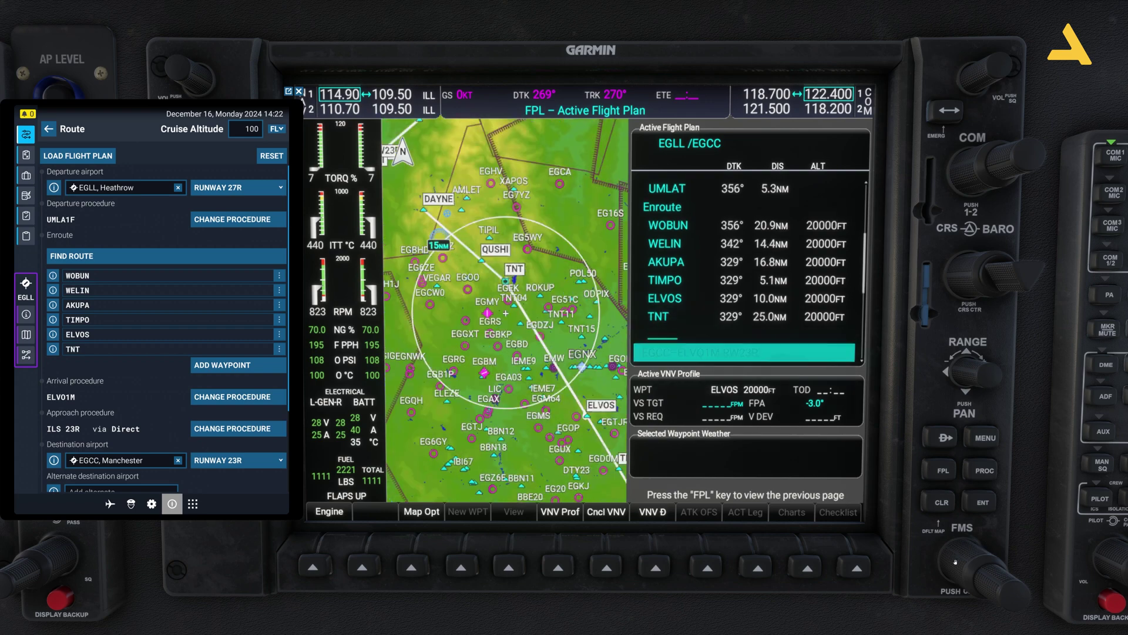
{"action": "scroll", "coordinate": [955, 563], "scroll_direction": "down", "scroll_amount": 1}
{"action": "scroll", "coordinate": [955, 563], "scroll_direction": "up", "scroll_amount": 2}
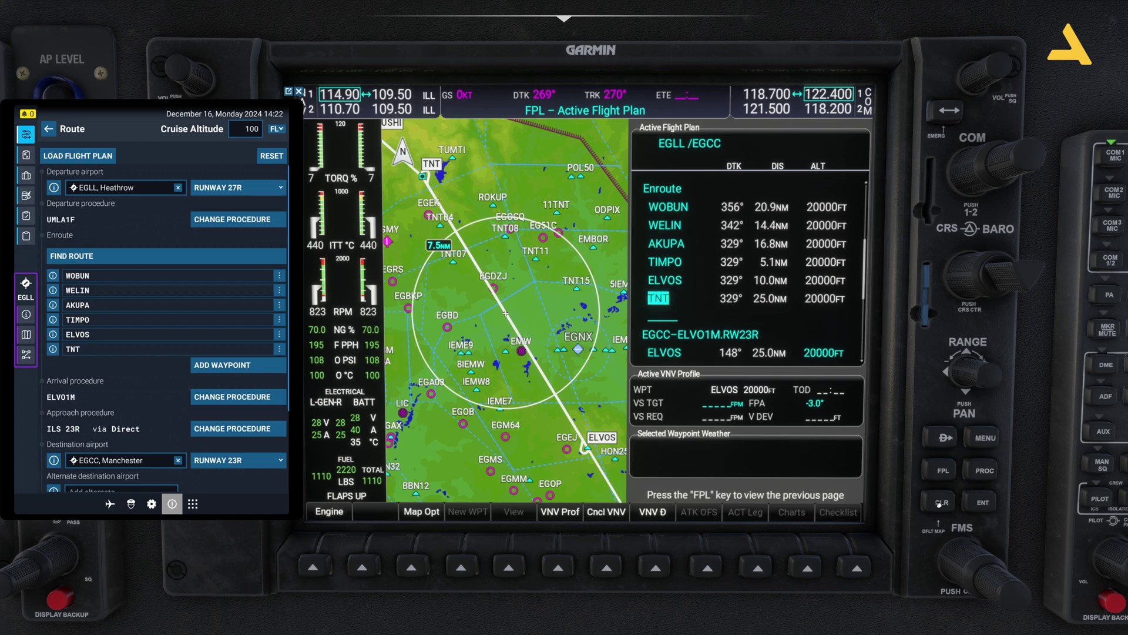
- Delete the selected enroute TNT waypoint and confirm the removal
{"action": "left_click", "coordinate": [939, 503]}
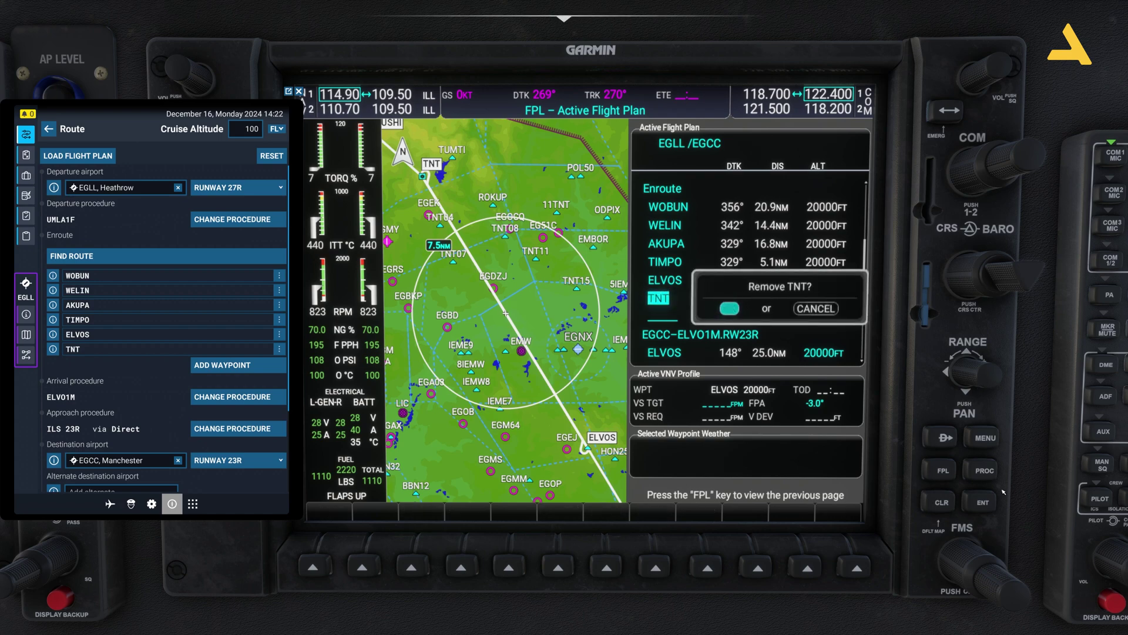
{"action": "left_click", "coordinate": [982, 503]}
{"action": "scroll", "coordinate": [485, 224], "scroll_direction": "up", "scroll_amount": 5}
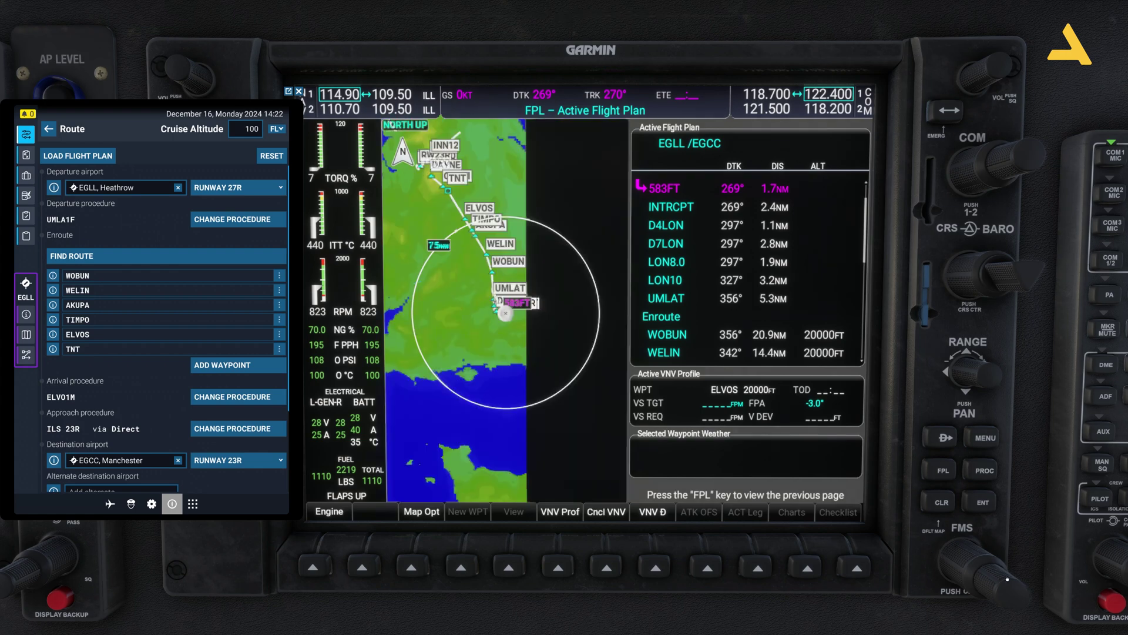
{"action": "scroll", "coordinate": [967, 559], "scroll_direction": "up", "scroll_amount": 1}
{"action": "scroll", "coordinate": [964, 555], "scroll_direction": "up", "scroll_amount": 1}
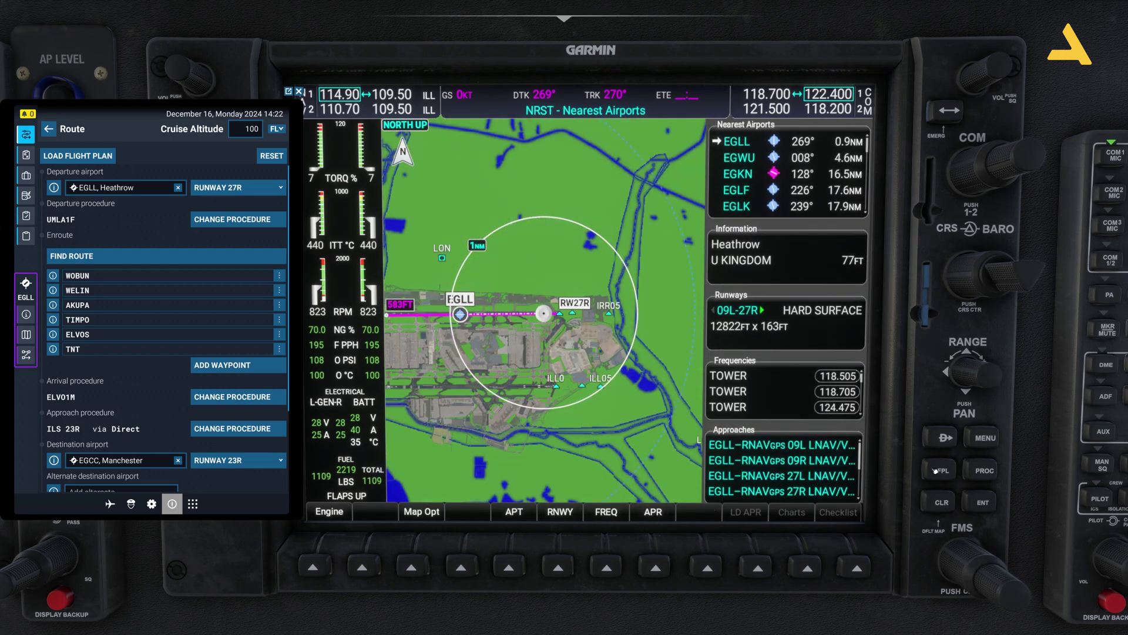
- Return to the Active Flight Plan page and reactivate the cursor to step through the legs
{"action": "left_click", "coordinate": [943, 470]}
{"action": "left_click", "coordinate": [943, 556]}
{"action": "scroll", "coordinate": [944, 556], "scroll_direction": "down", "scroll_amount": 3}
{"action": "scroll", "coordinate": [944, 556], "scroll_direction": "down", "scroll_amount": 7}
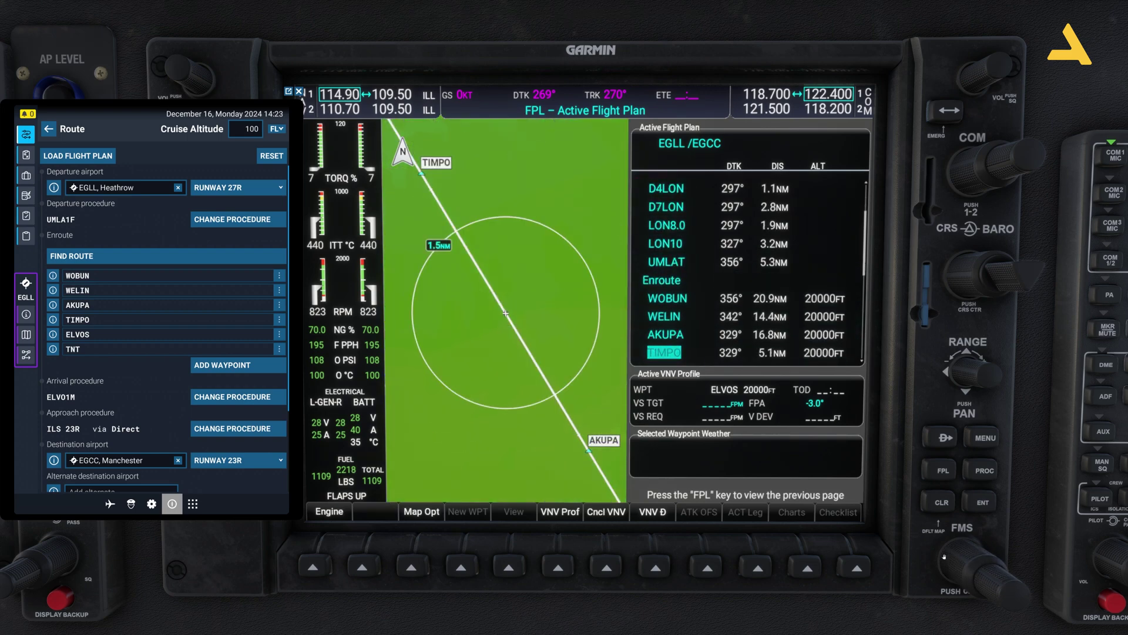
- Scroll to TNT within the ELVO1M arrival and delete it, confirming with ENT
{"action": "scroll", "coordinate": [943, 557], "scroll_direction": "down", "scroll_amount": 1}
{"action": "scroll", "coordinate": [944, 557], "scroll_direction": "down", "scroll_amount": 1}
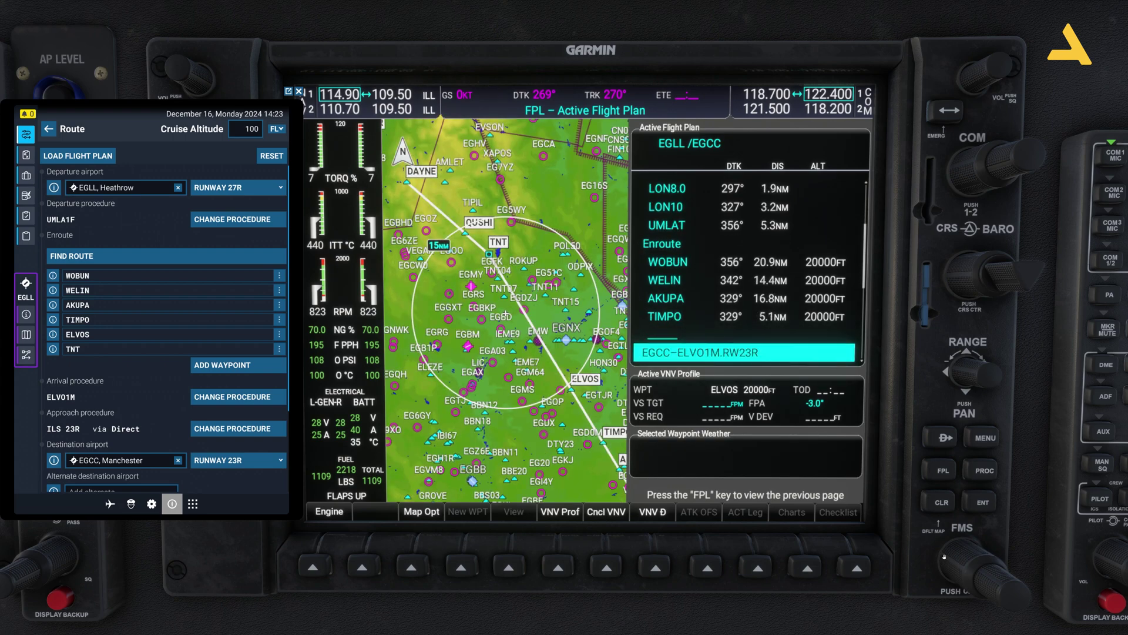
{"action": "scroll", "coordinate": [943, 556], "scroll_direction": "down", "scroll_amount": 1}
{"action": "scroll", "coordinate": [944, 556], "scroll_direction": "down", "scroll_amount": 1}
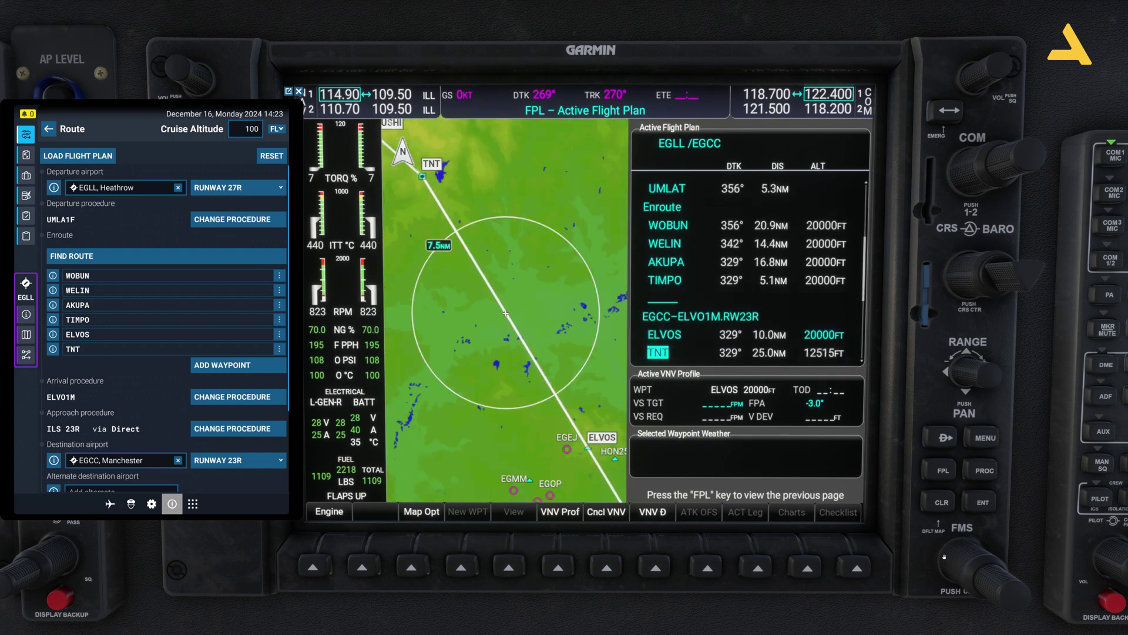
{"action": "scroll", "coordinate": [943, 557], "scroll_direction": "down", "scroll_amount": 1}
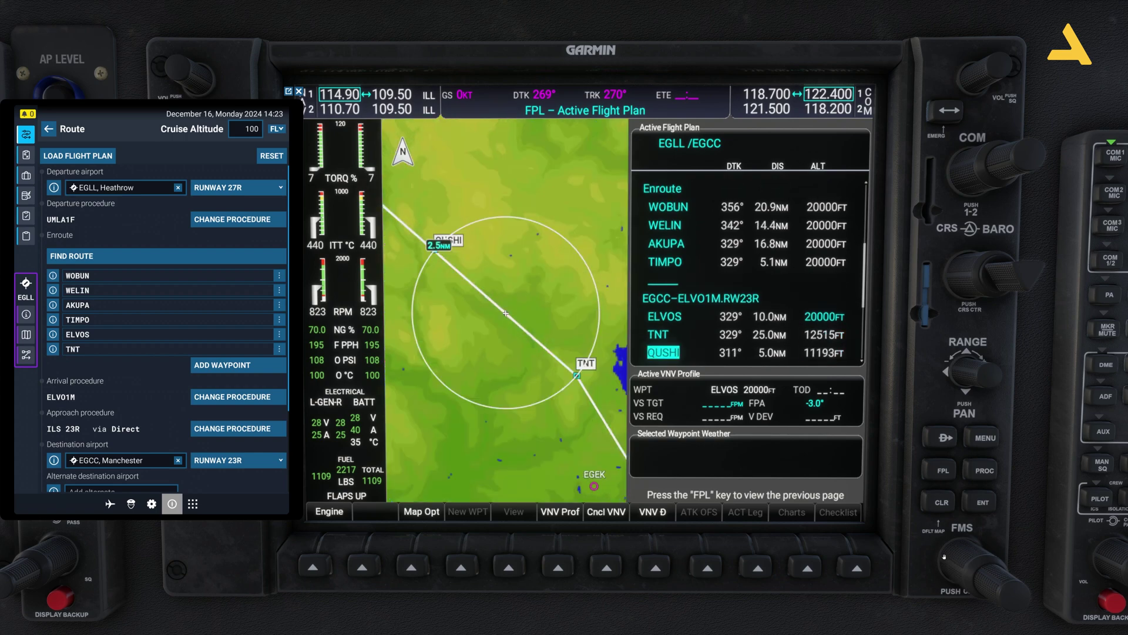
{"action": "scroll", "coordinate": [944, 557], "scroll_direction": "up", "scroll_amount": 1}
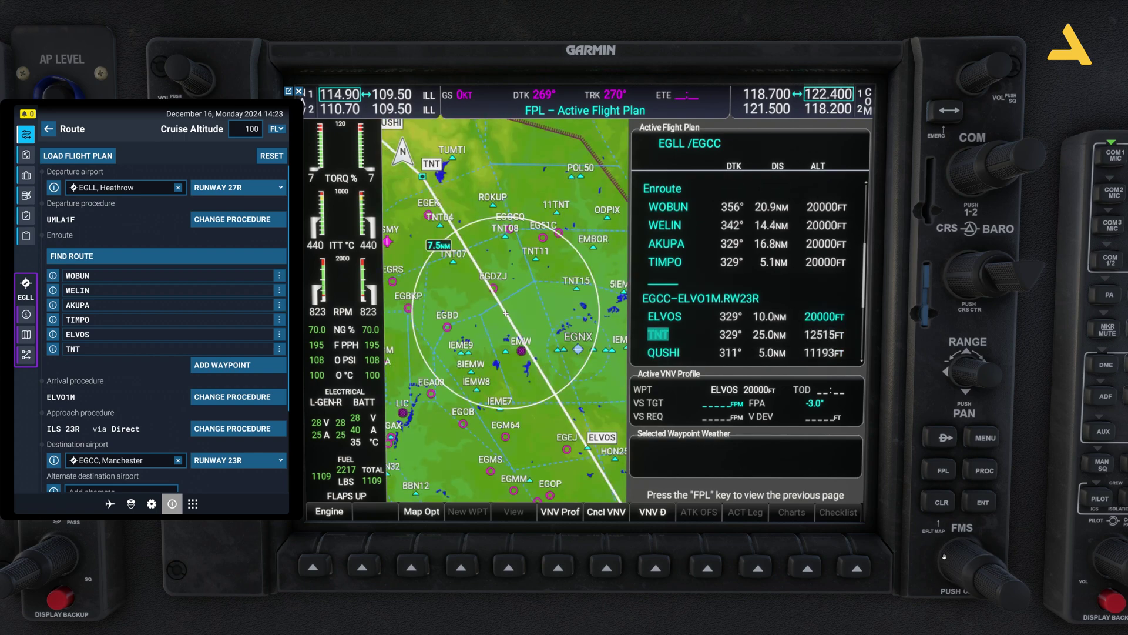
{"action": "left_click", "coordinate": [942, 503]}
{"action": "left_click", "coordinate": [976, 503]}
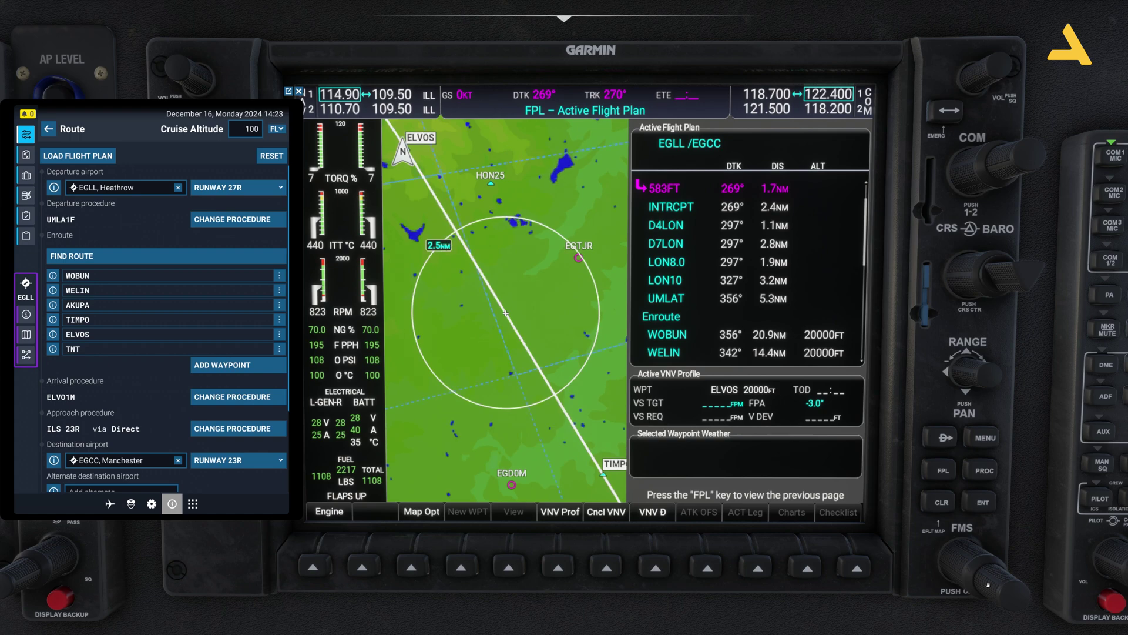
- Dismiss the NRST menu, return to the Active Flight Plan, and reactivate the leg cursor
{"action": "scroll", "coordinate": [953, 560], "scroll_direction": "down", "scroll_amount": 1}
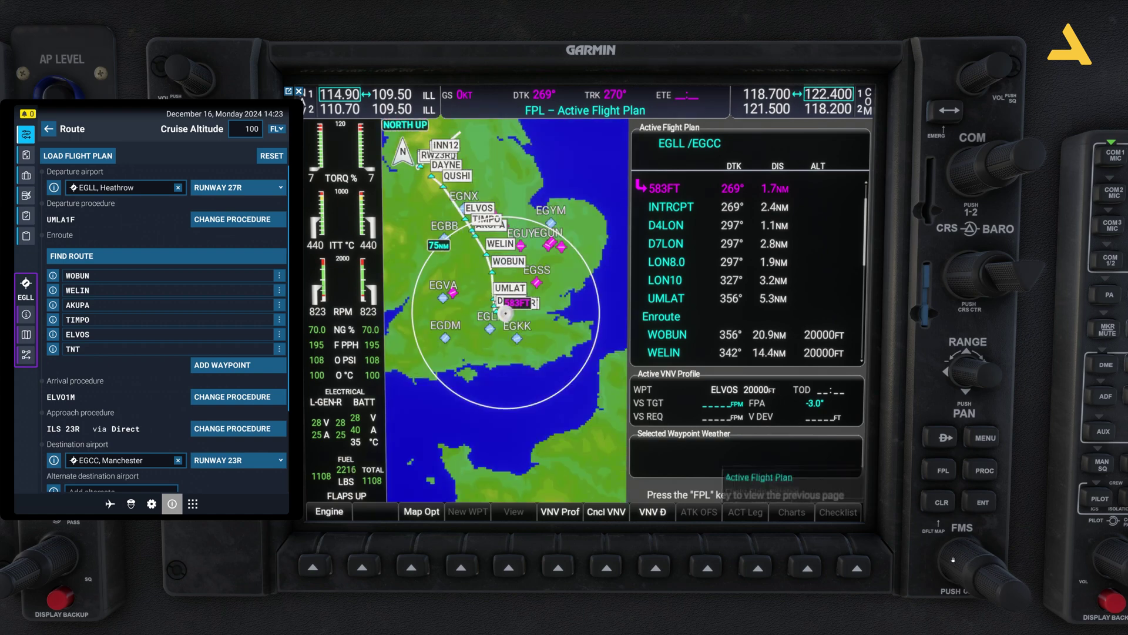
{"action": "left_click", "coordinate": [952, 509]}
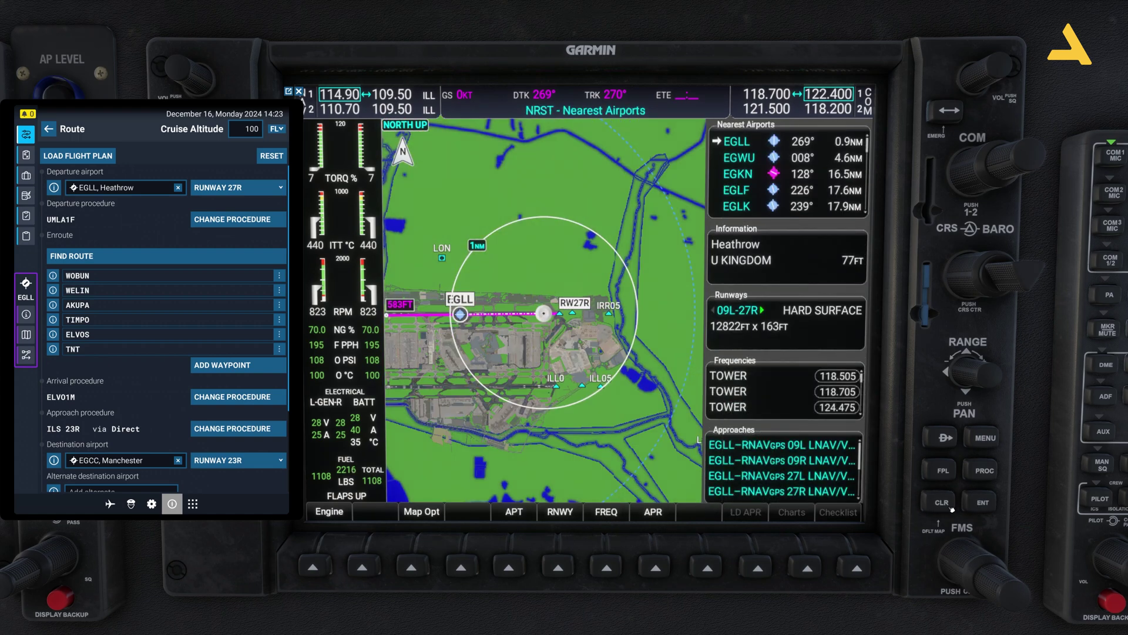
{"action": "left_click", "coordinate": [944, 469]}
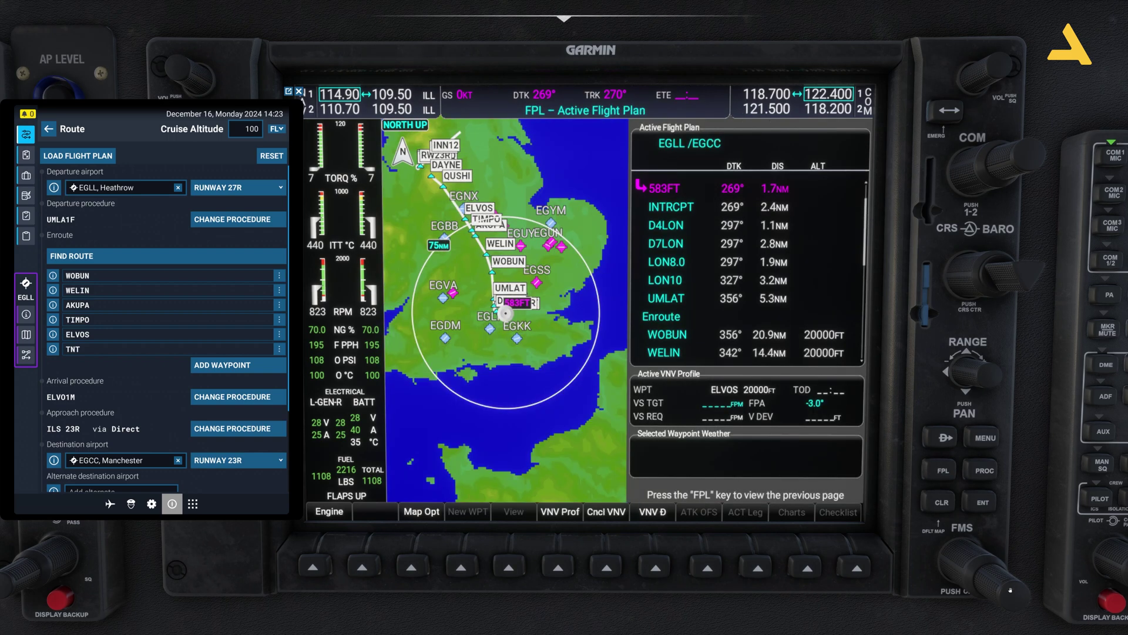
{"action": "left_click", "coordinate": [955, 559]}
{"action": "scroll", "coordinate": [955, 559], "scroll_direction": "down", "scroll_amount": 4}
{"action": "scroll", "coordinate": [955, 560], "scroll_direction": "down", "scroll_amount": 5}
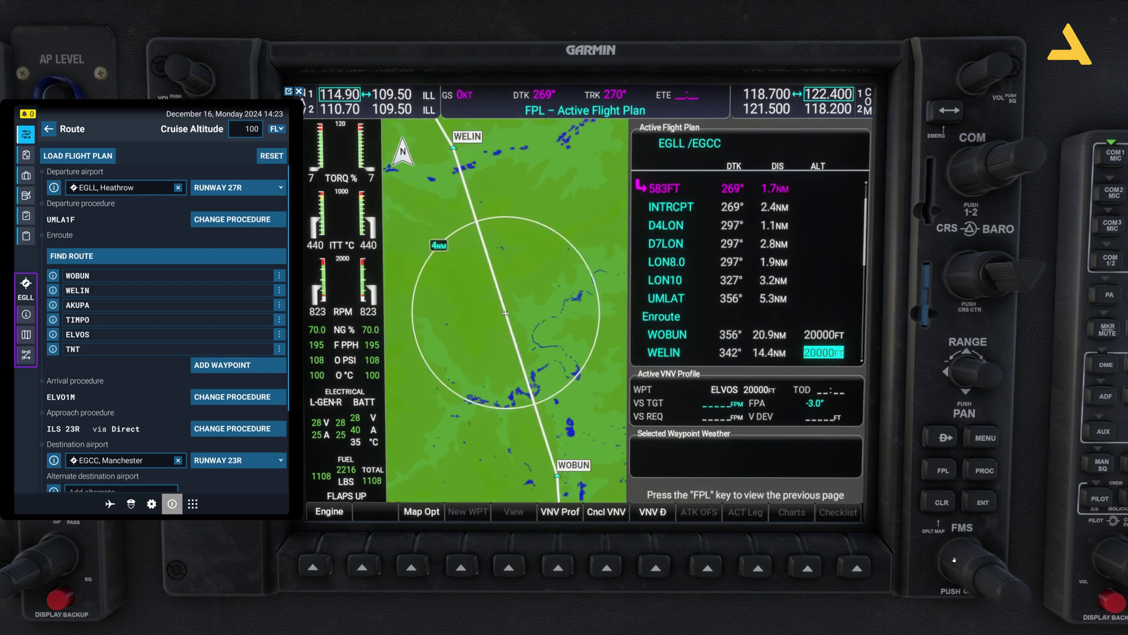
{"action": "scroll", "coordinate": [954, 560], "scroll_direction": "down", "scroll_amount": 4}
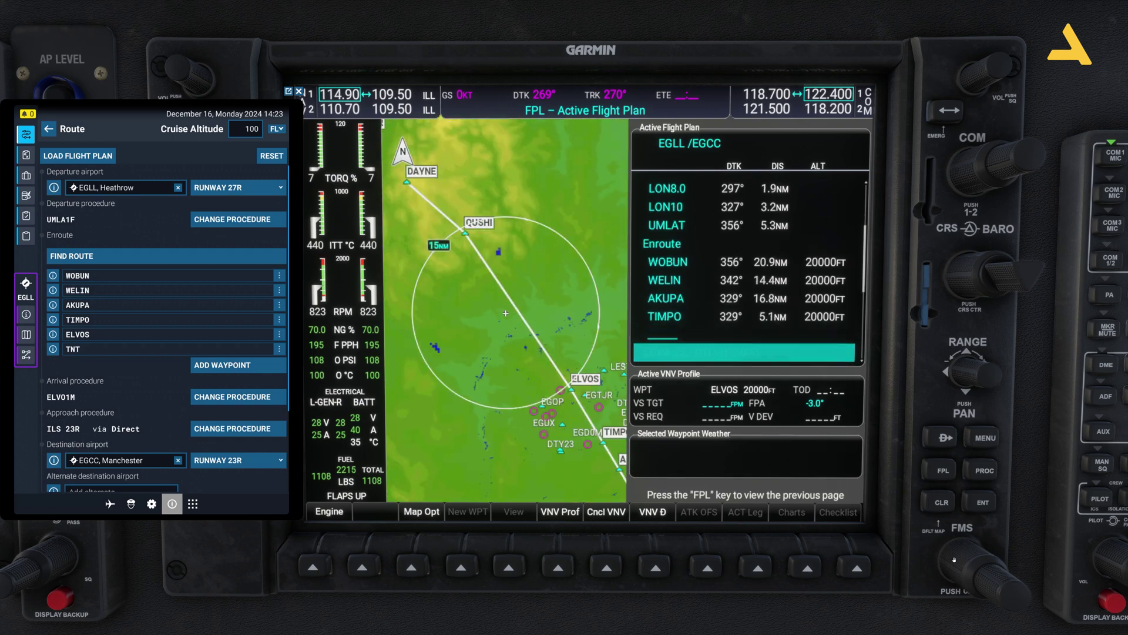
{"action": "scroll", "coordinate": [954, 560], "scroll_direction": "down", "scroll_amount": 1}
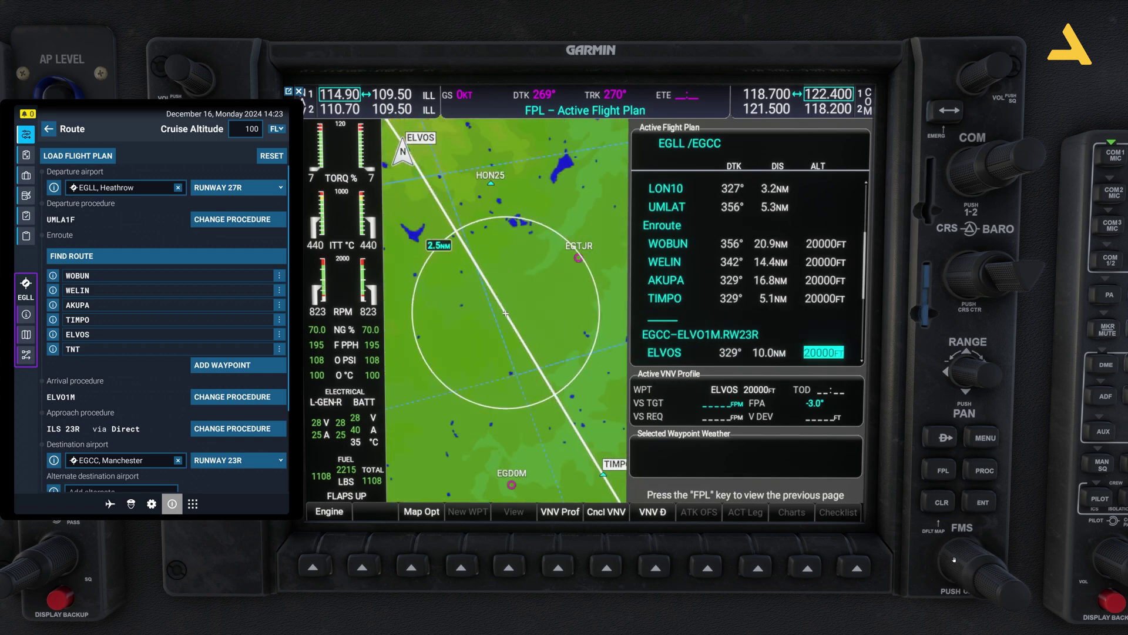
{"action": "scroll", "coordinate": [954, 560], "scroll_direction": "down", "scroll_amount": 3}
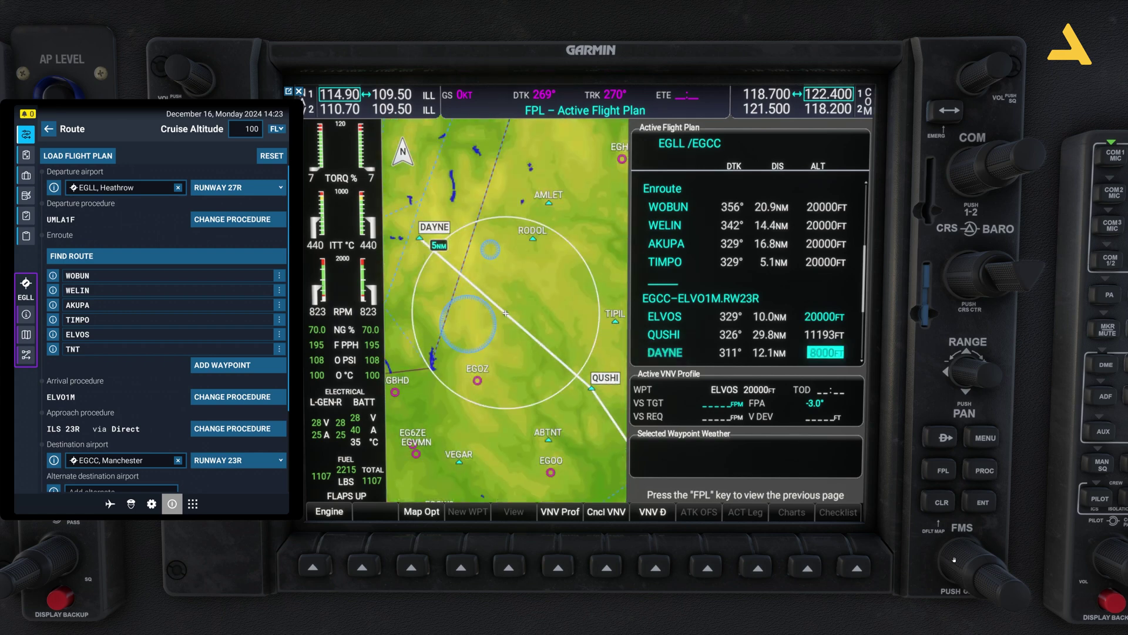
{"action": "scroll", "coordinate": [954, 559], "scroll_direction": "down", "scroll_amount": 1}
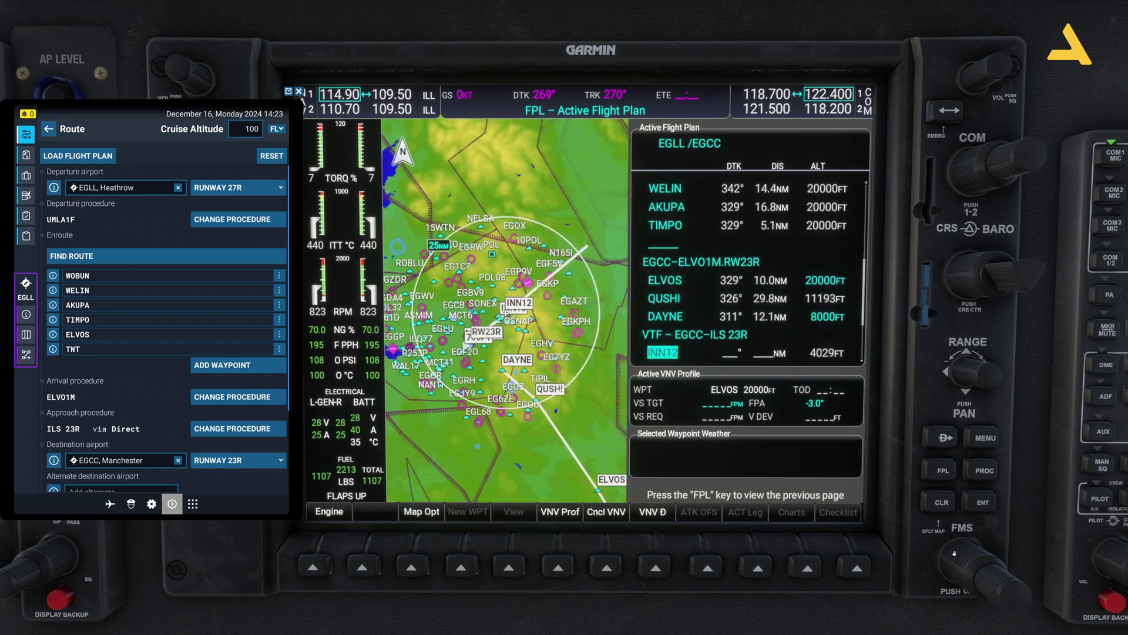
{"action": "scroll", "coordinate": [958, 550], "scroll_direction": "up", "scroll_amount": 1}
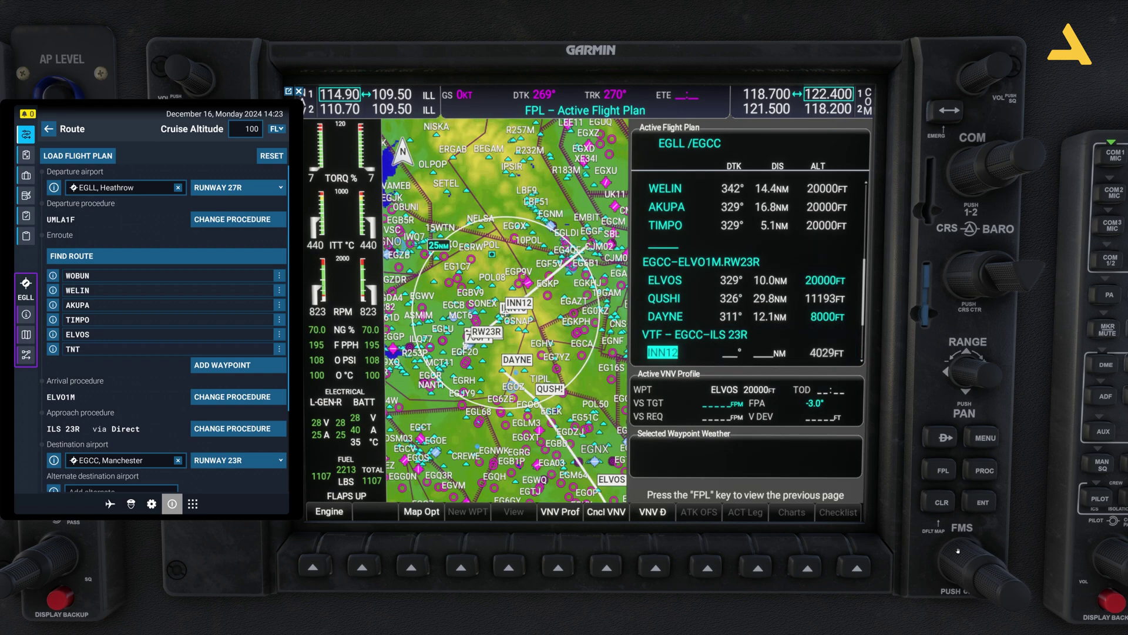
{"action": "scroll", "coordinate": [958, 550], "scroll_direction": "up", "scroll_amount": 1}
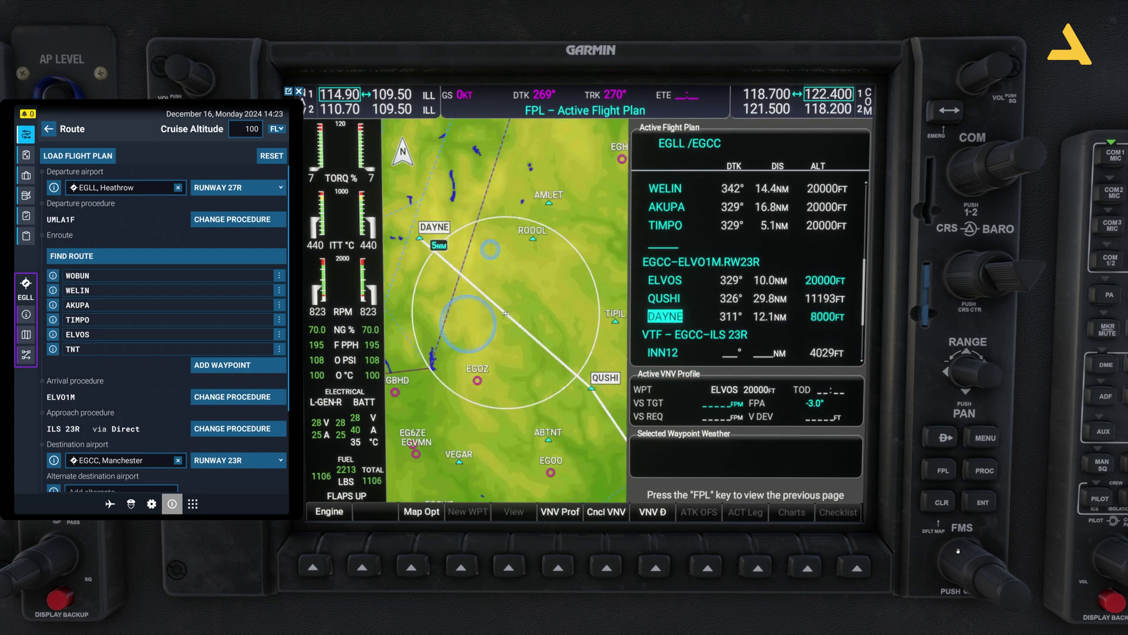
{"action": "scroll", "coordinate": [958, 550], "scroll_direction": "down", "scroll_amount": 1}
{"action": "scroll", "coordinate": [958, 550], "scroll_direction": "down", "scroll_amount": 2}
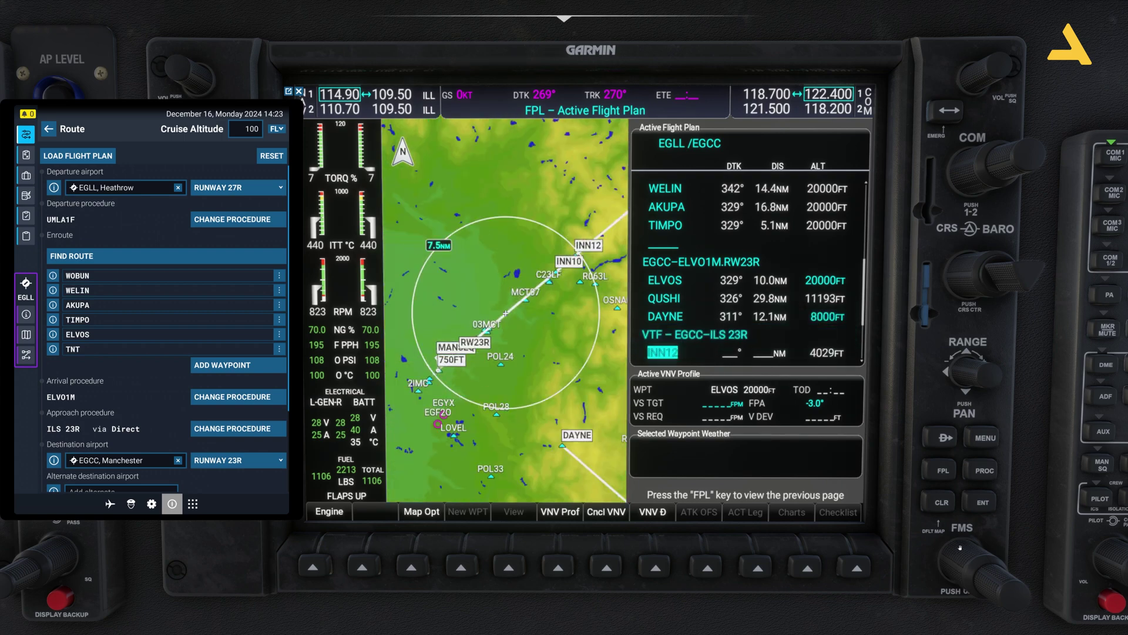